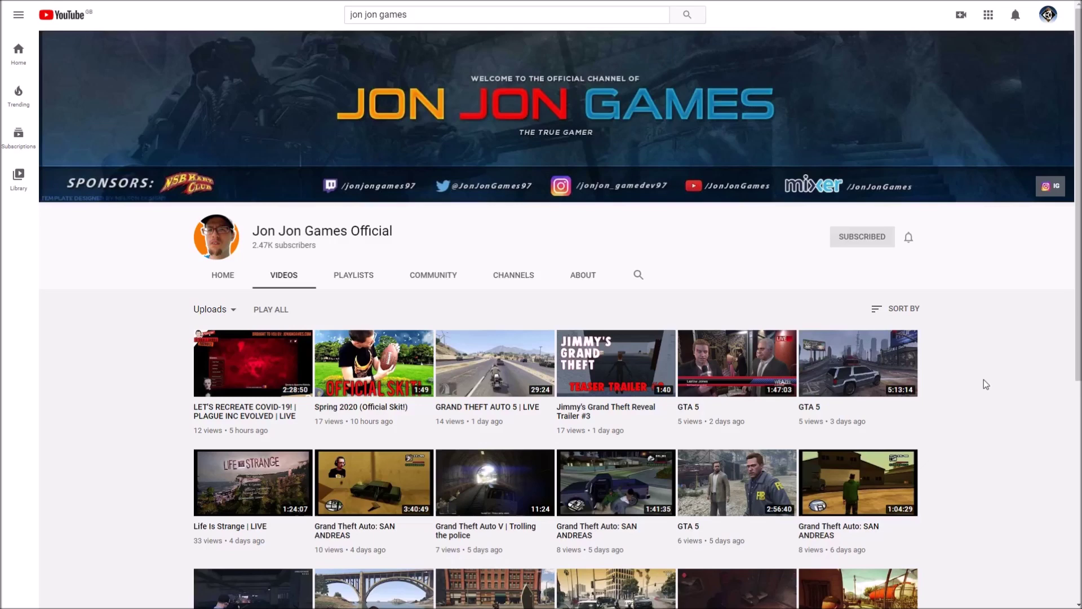
- Go back from the channel's video list to its home page and the GRAND THEFT AUTO 5 | LIVE stream
scroll(983, 382, down, 8)
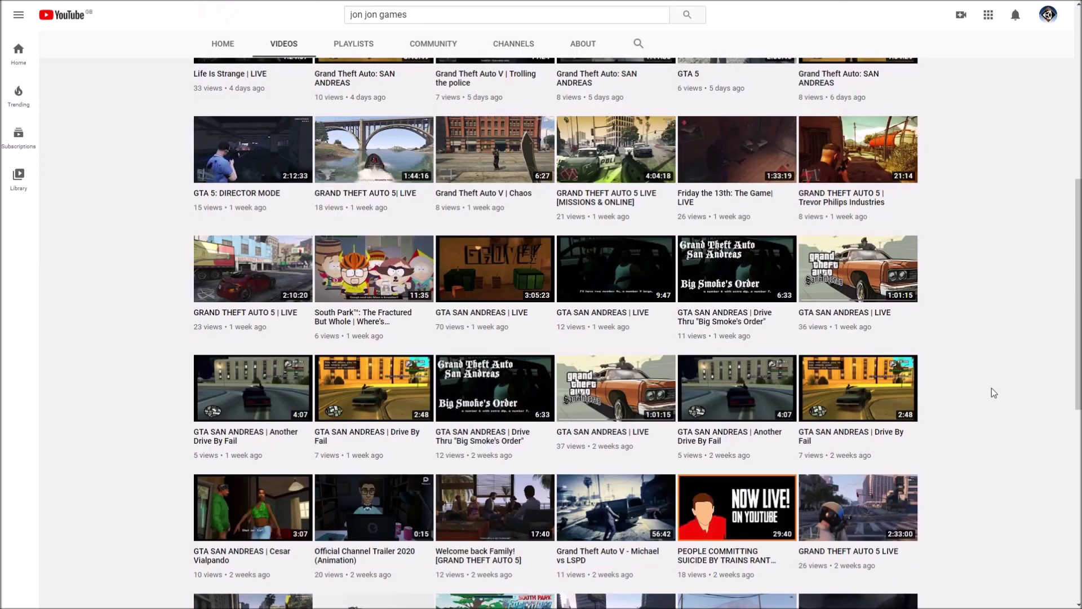
scroll(991, 391, up, 8)
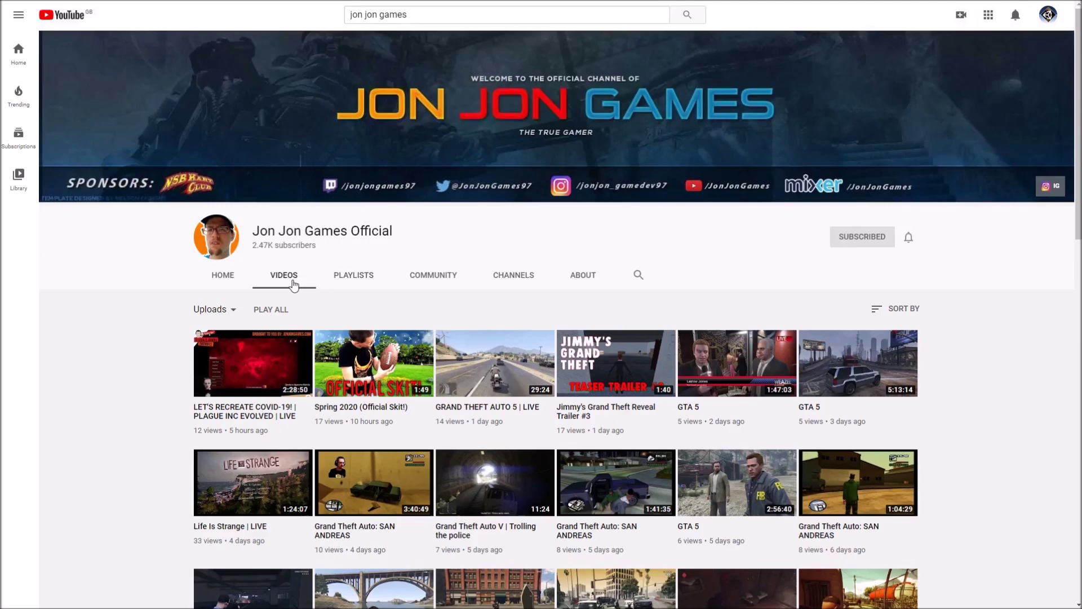
key(alt+Left)
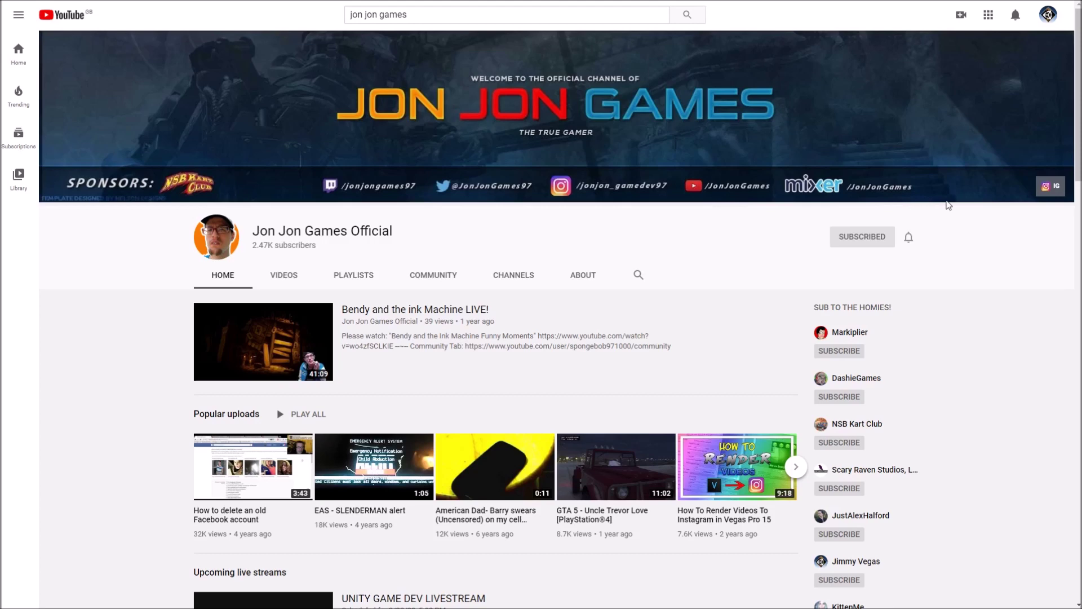
key(alt+Left)
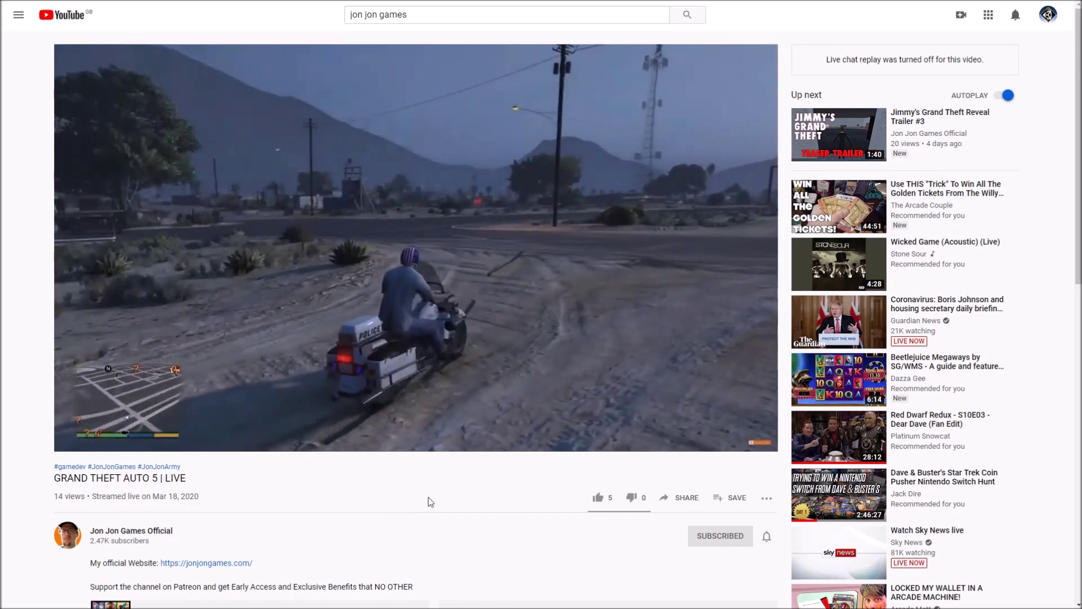
key(alt+Left)
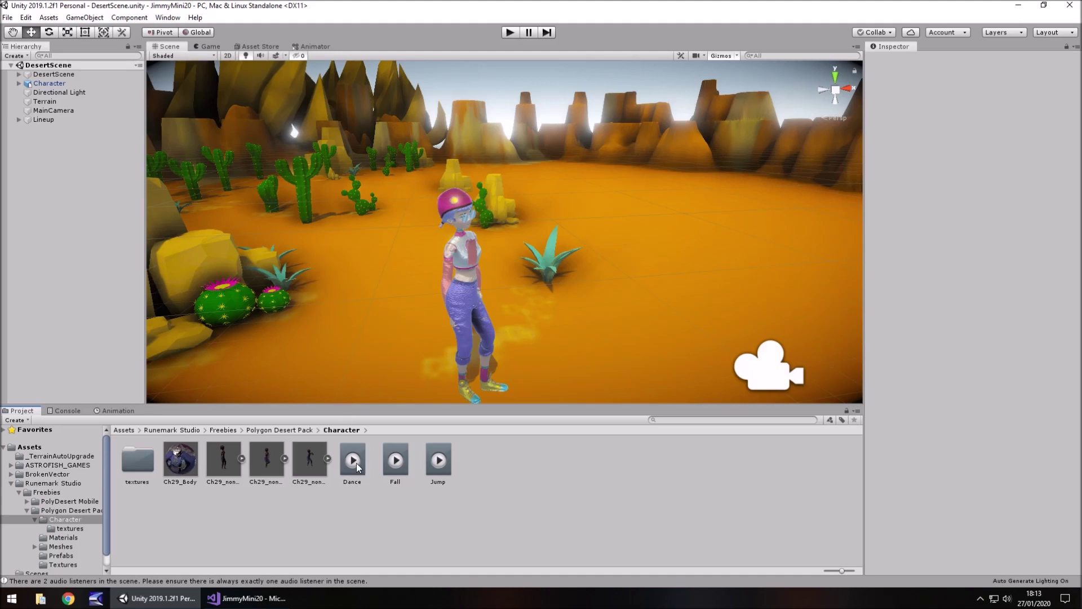
- Drop the Dance clip onto Character, then add Fall and Jump states to its controller graph
drag(357, 464, 51, 86)
click(51, 85)
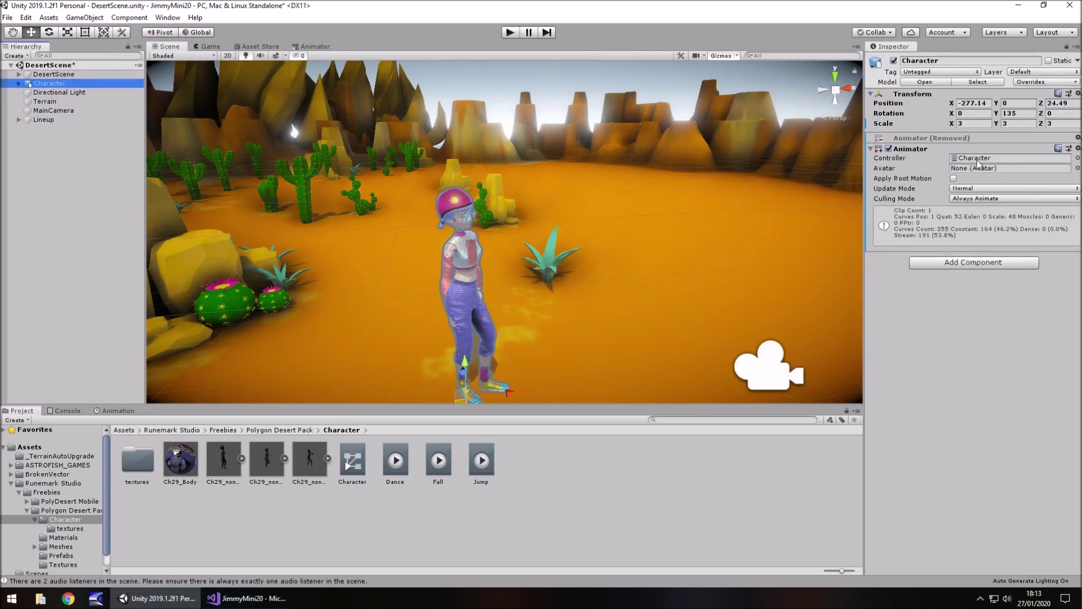
double_click(978, 160)
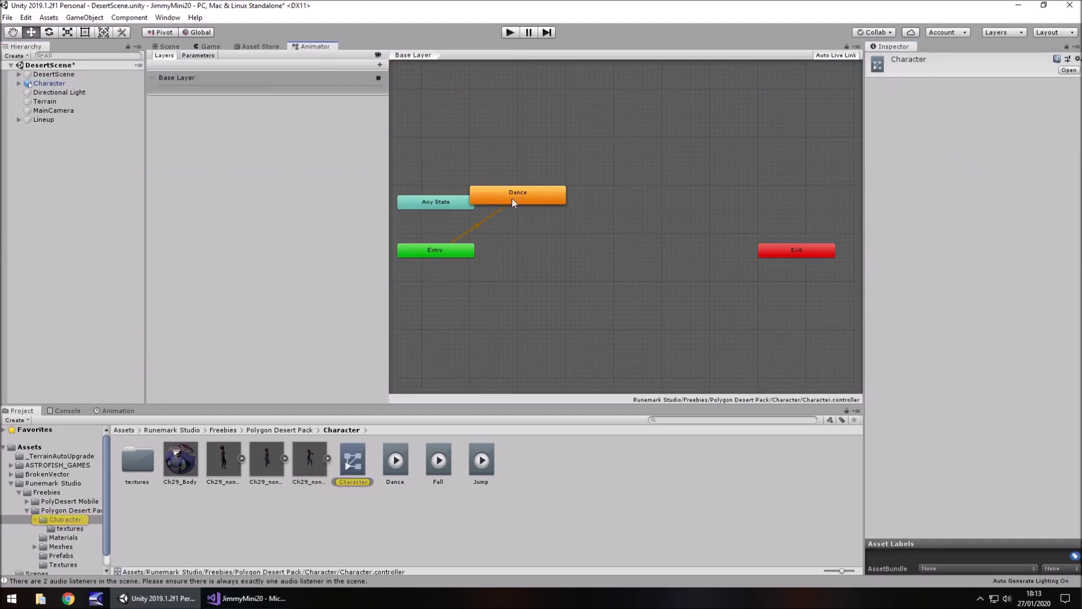
drag(518, 195, 576, 186)
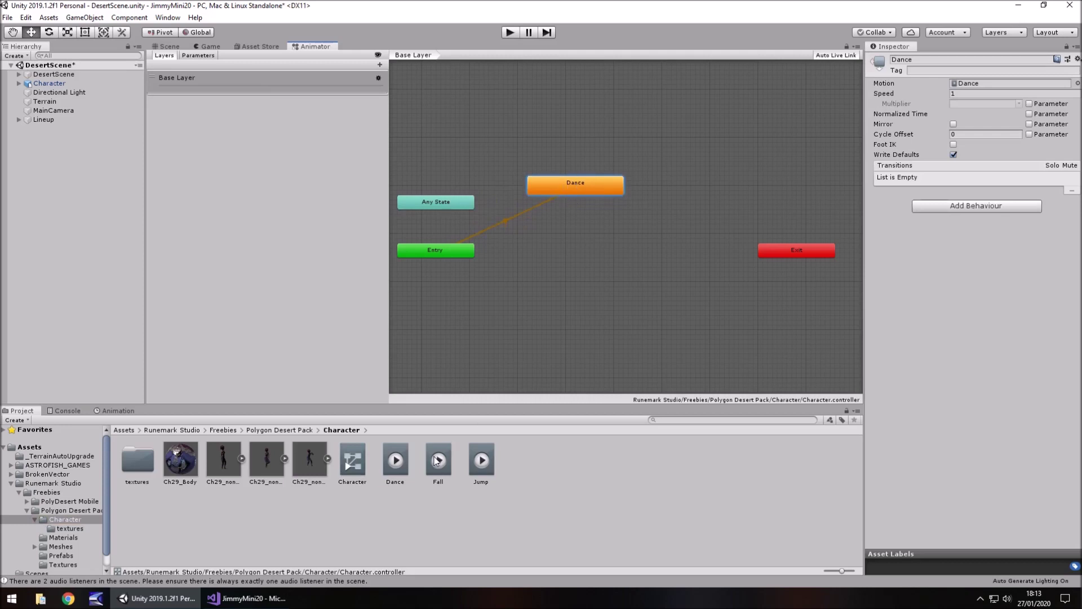
drag(438, 460, 543, 225)
drag(486, 451, 580, 266)
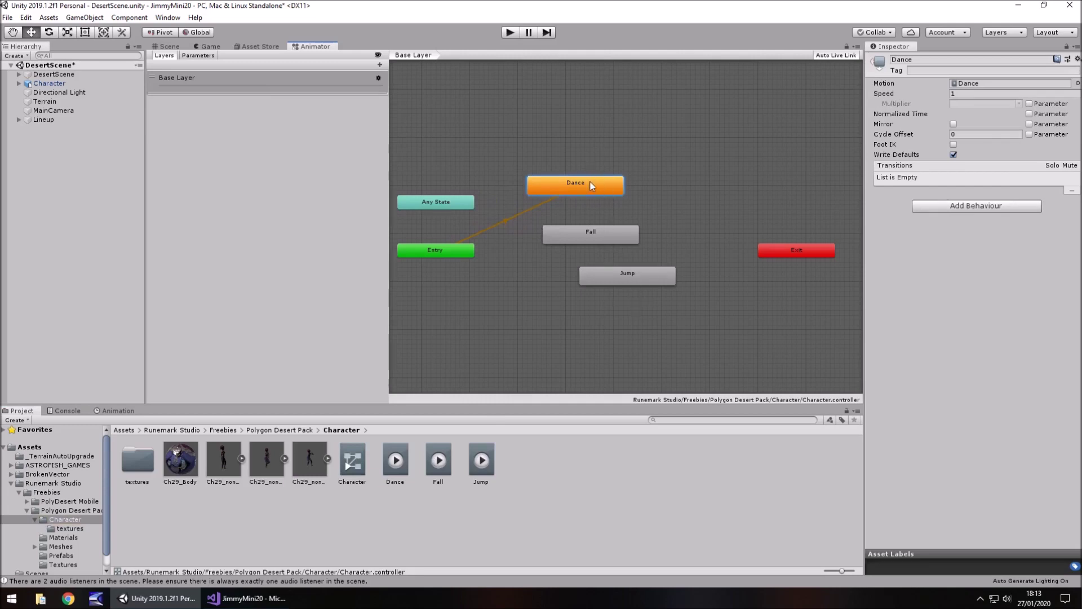
- Create an empty New State, make it the layer default, and return to the Scene view
right_click(539, 136)
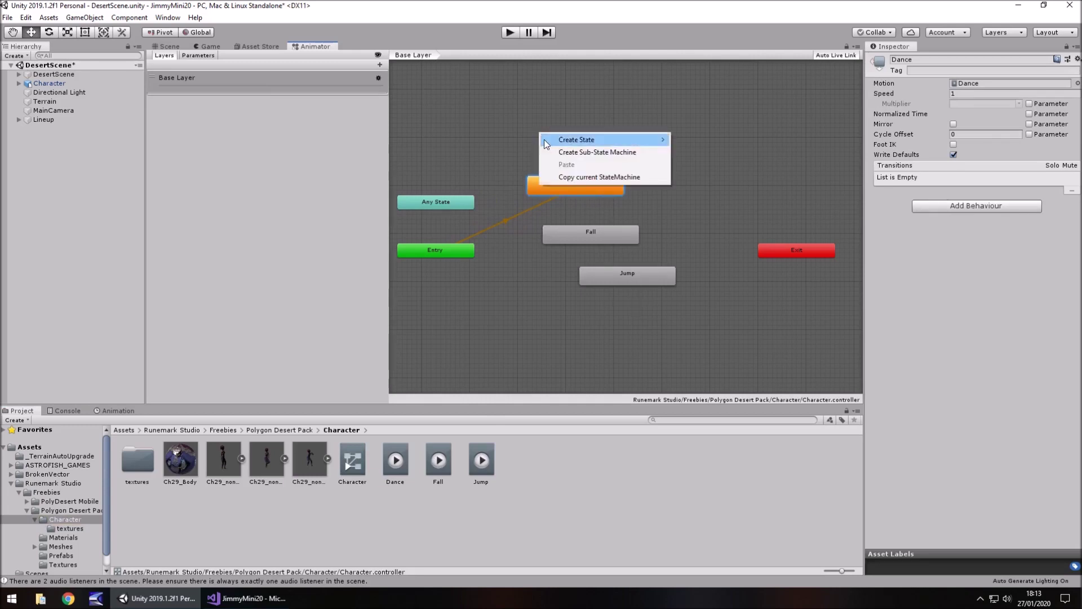
mouse_move(578, 141)
click(702, 142)
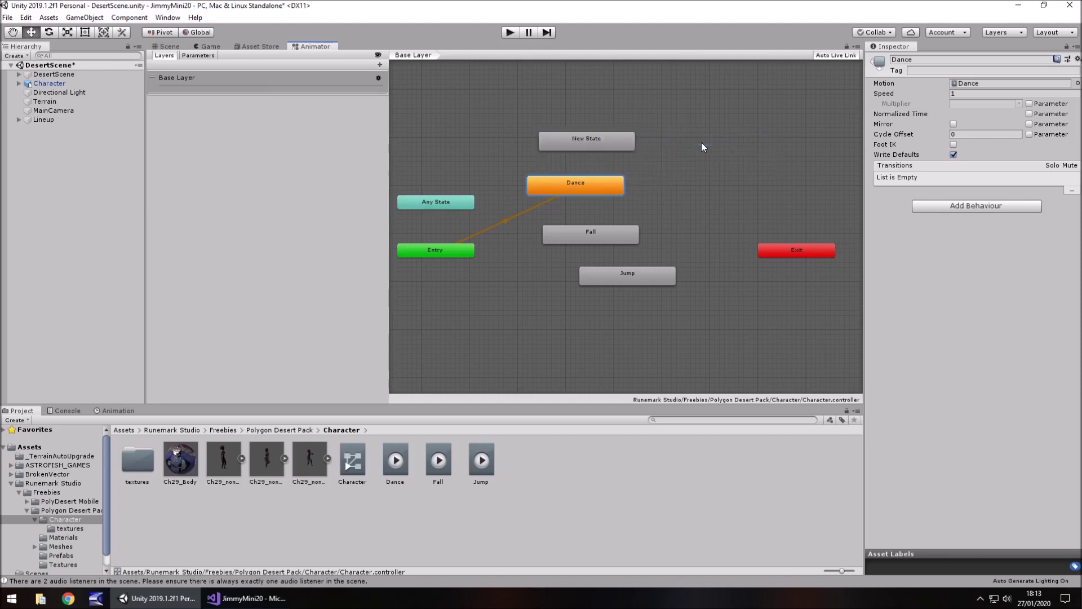
click(581, 141)
right_click(581, 141)
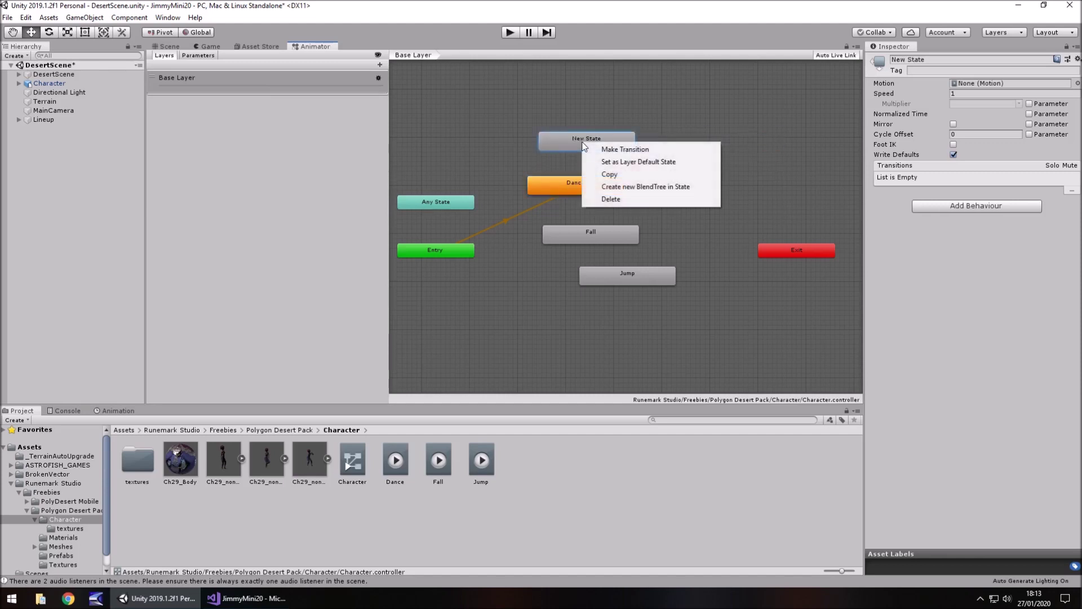
click(638, 162)
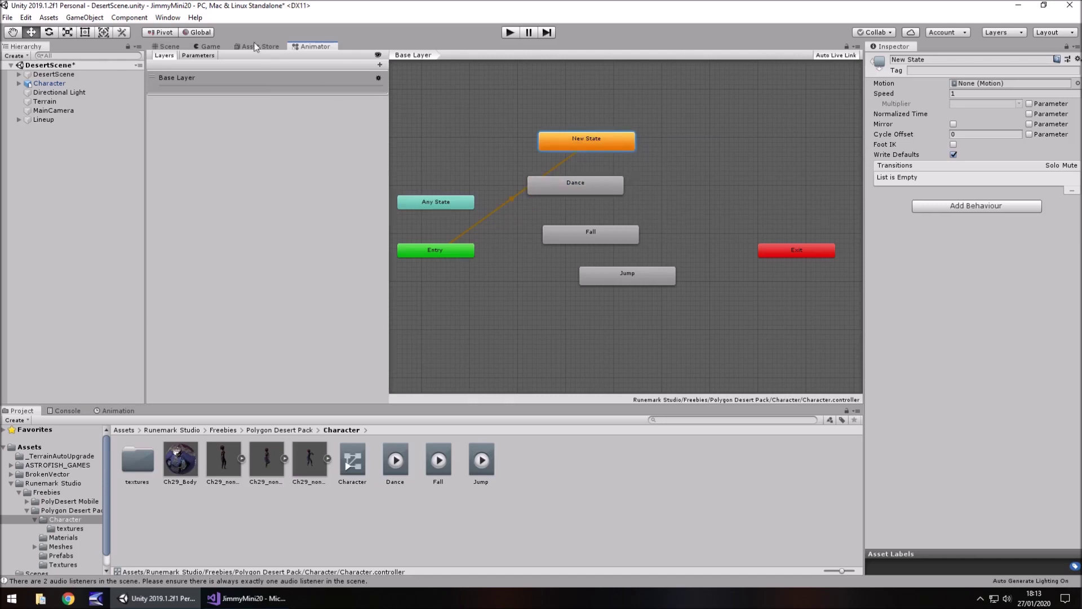
click(167, 47)
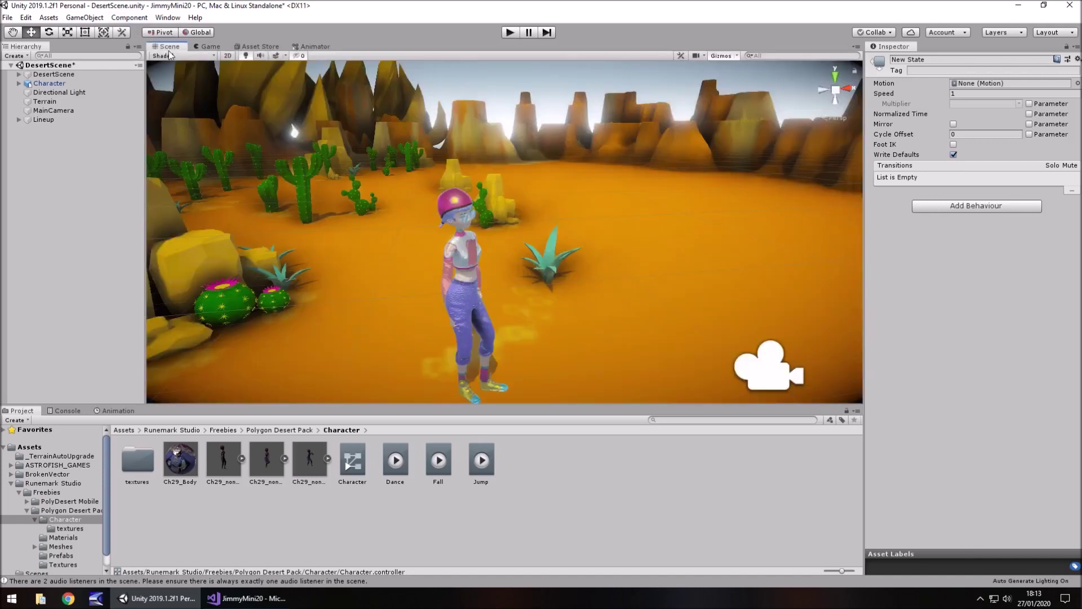
- Reopen the Character's animator controller graph, then go back to the Scene view
click(50, 84)
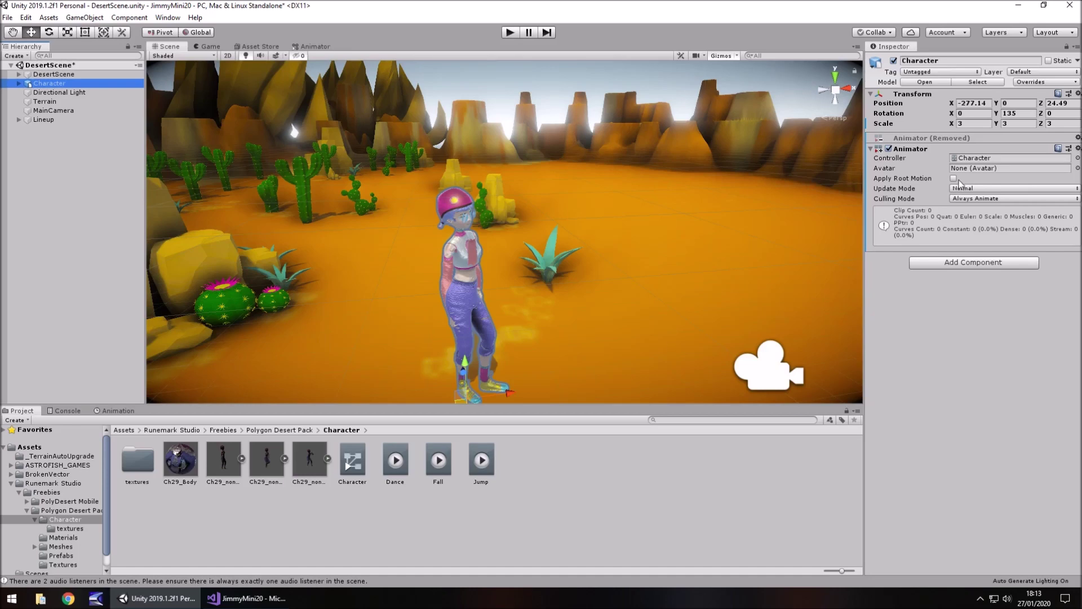
double_click(979, 158)
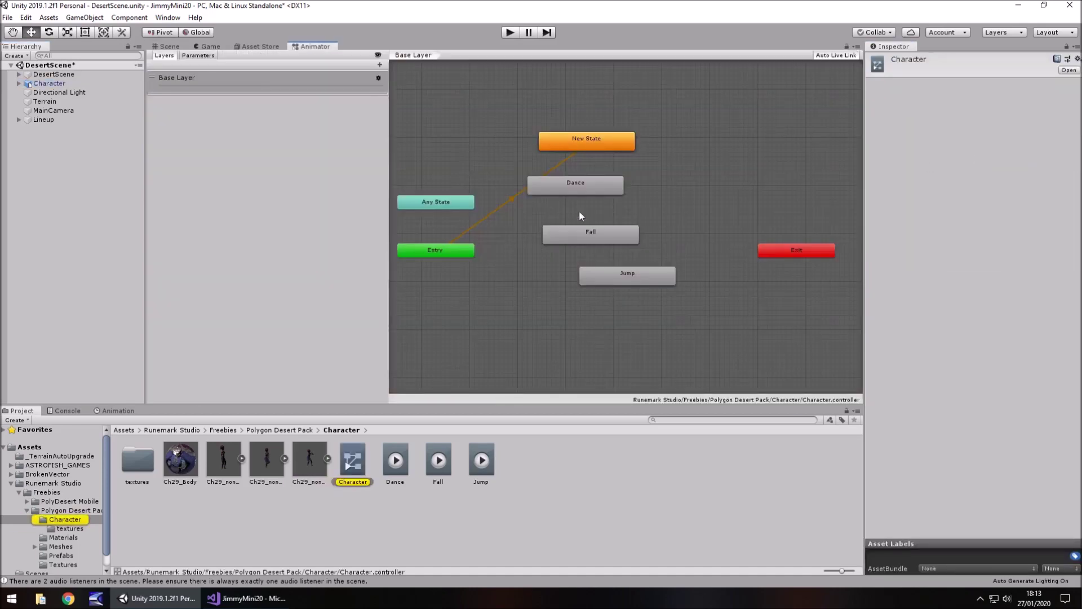
click(168, 46)
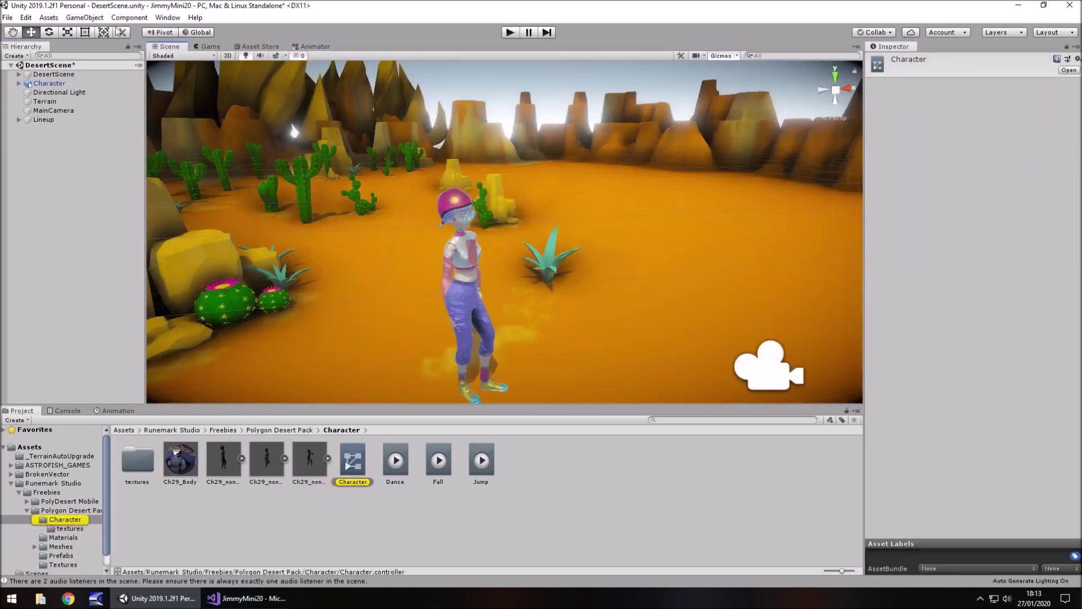
- Add a UI Button through GameObject > UI > Button and preview it in the Game view
click(85, 17)
mouse_move(103, 131)
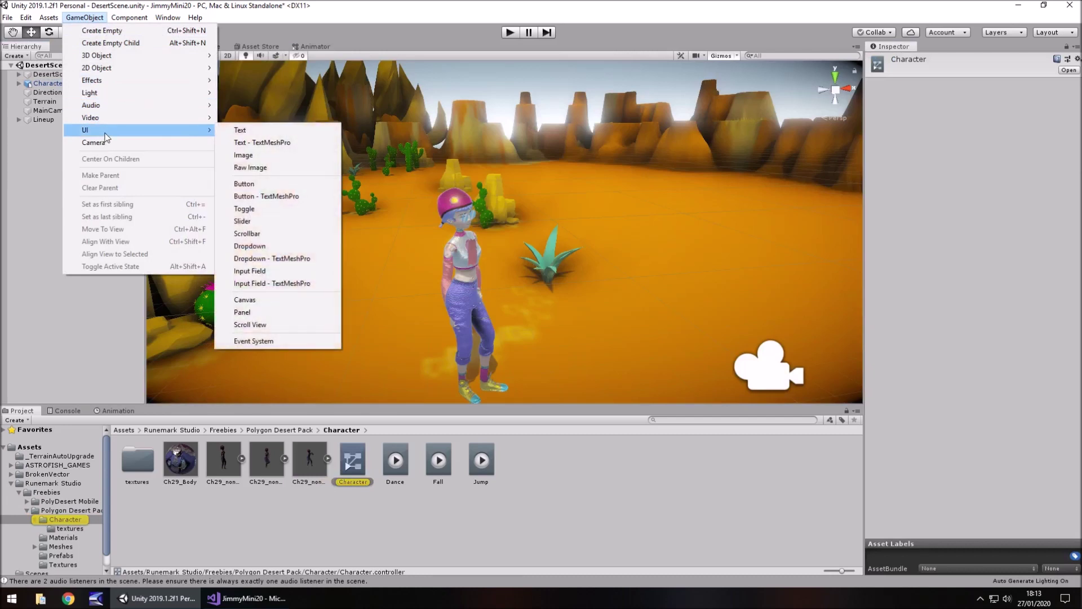
click(257, 184)
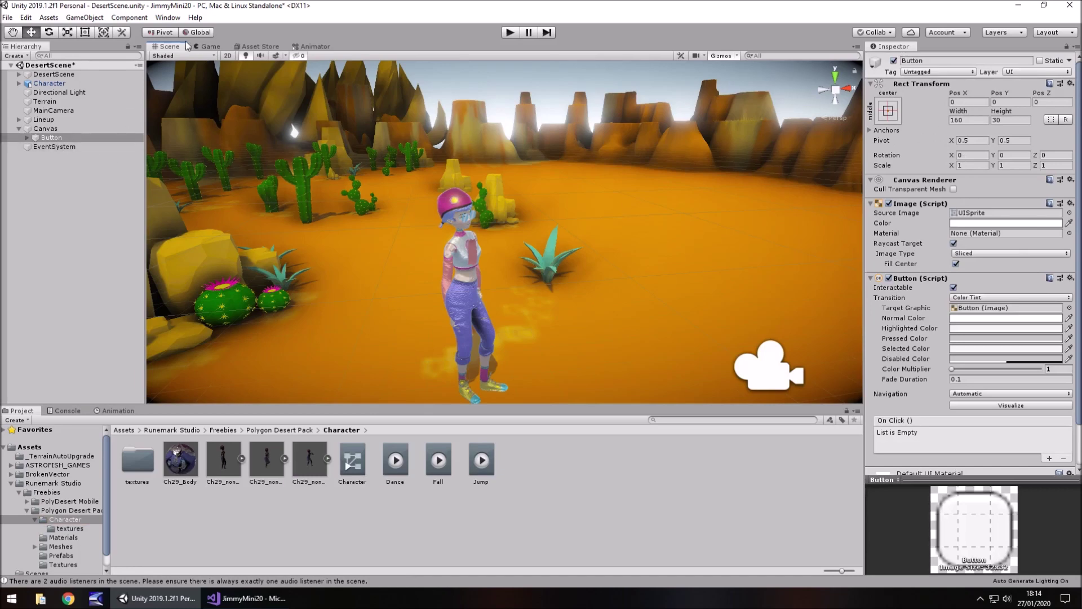
click(210, 47)
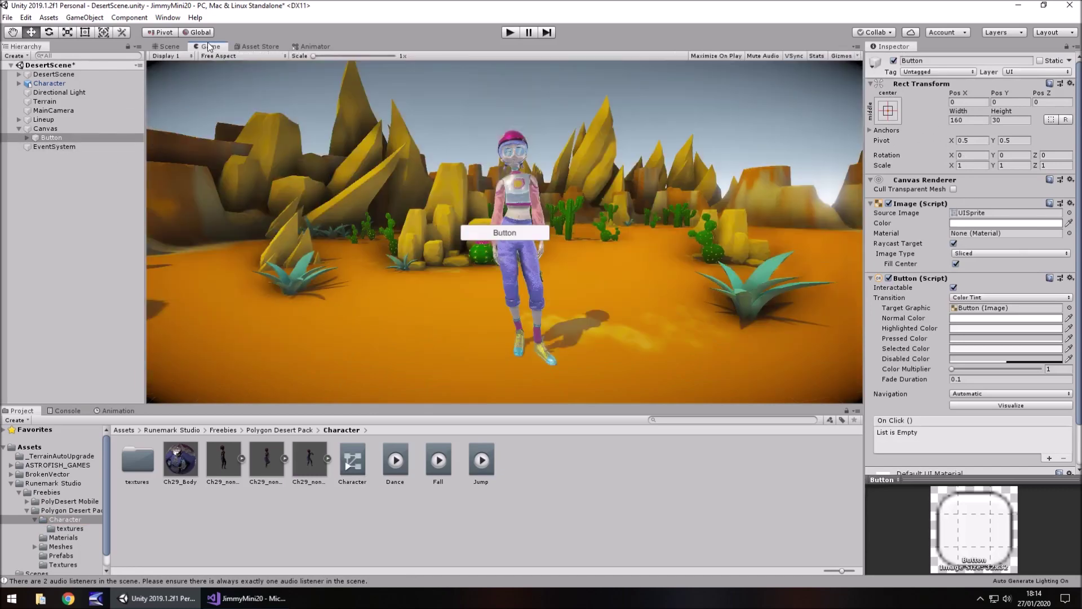
click(169, 46)
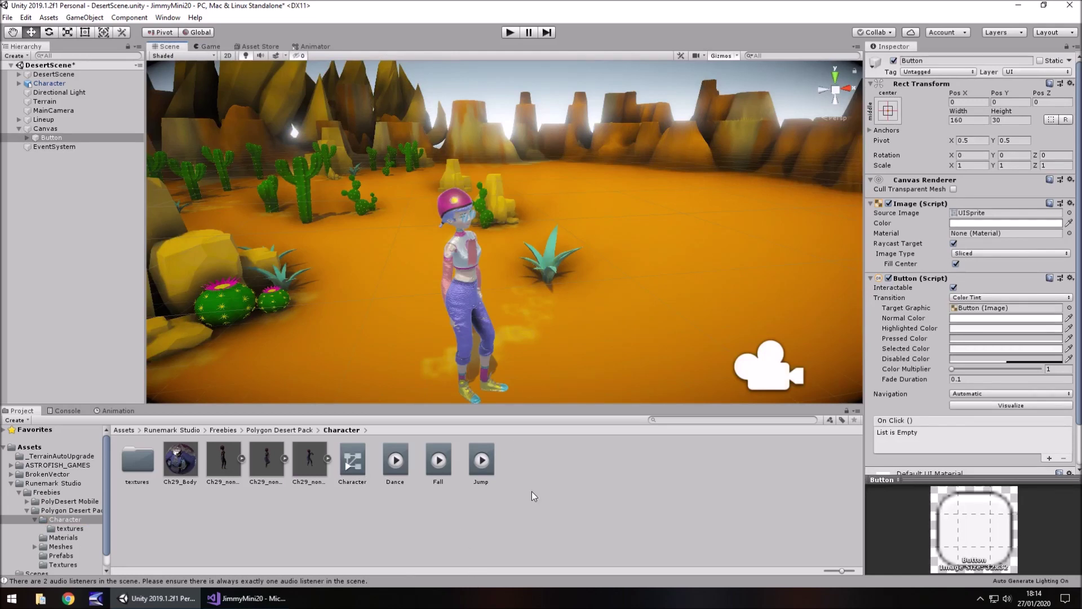
- Create a new C# script named AnimatorTest in the Character folder
right_click(525, 463)
mouse_move(615, 200)
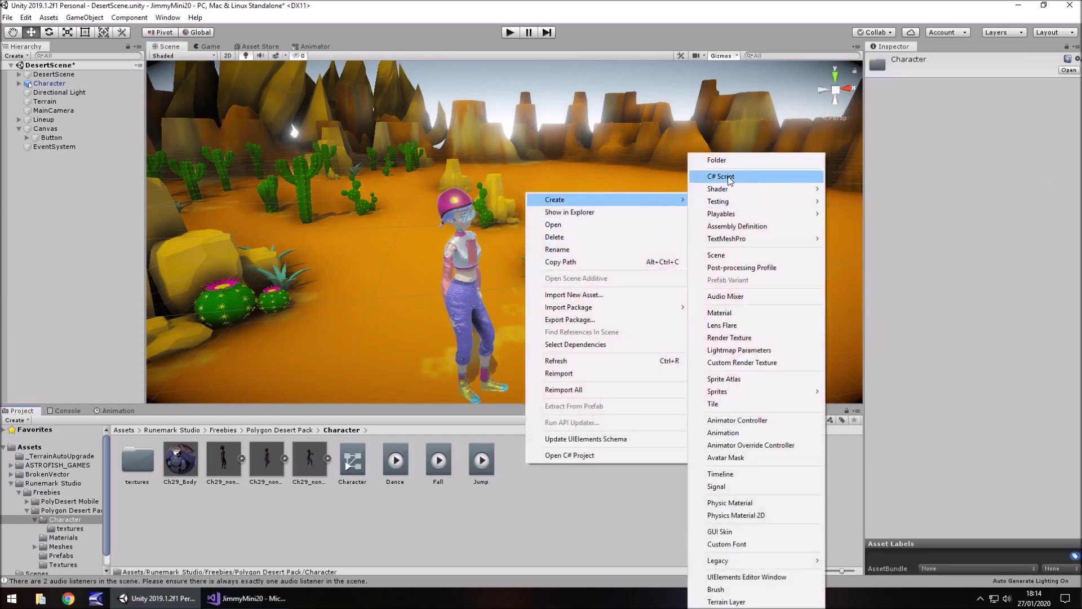
click(728, 176)
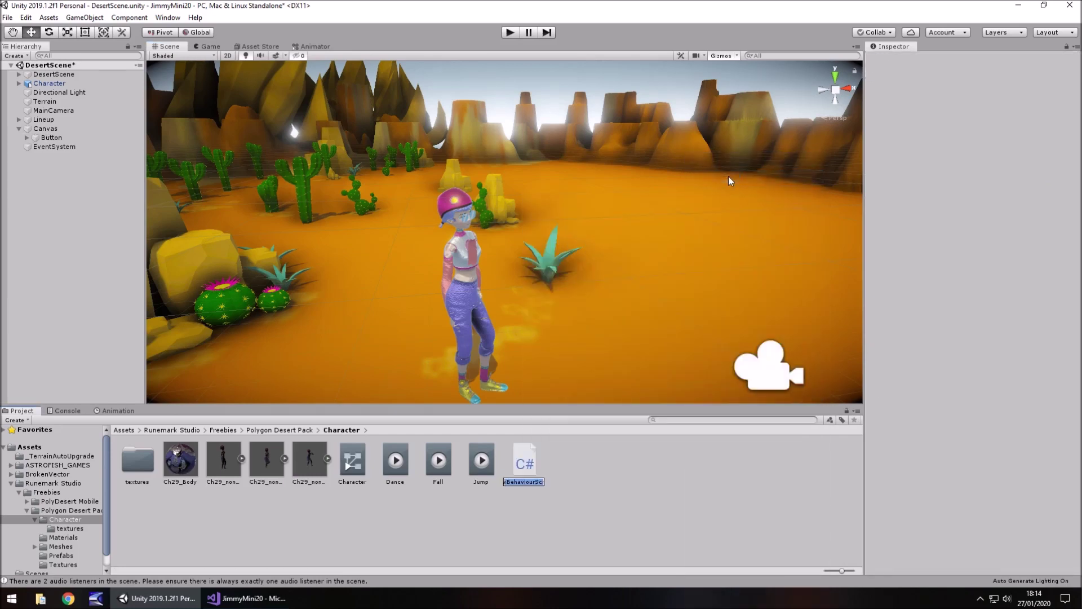
text(AnimatorTest)
key(Return)
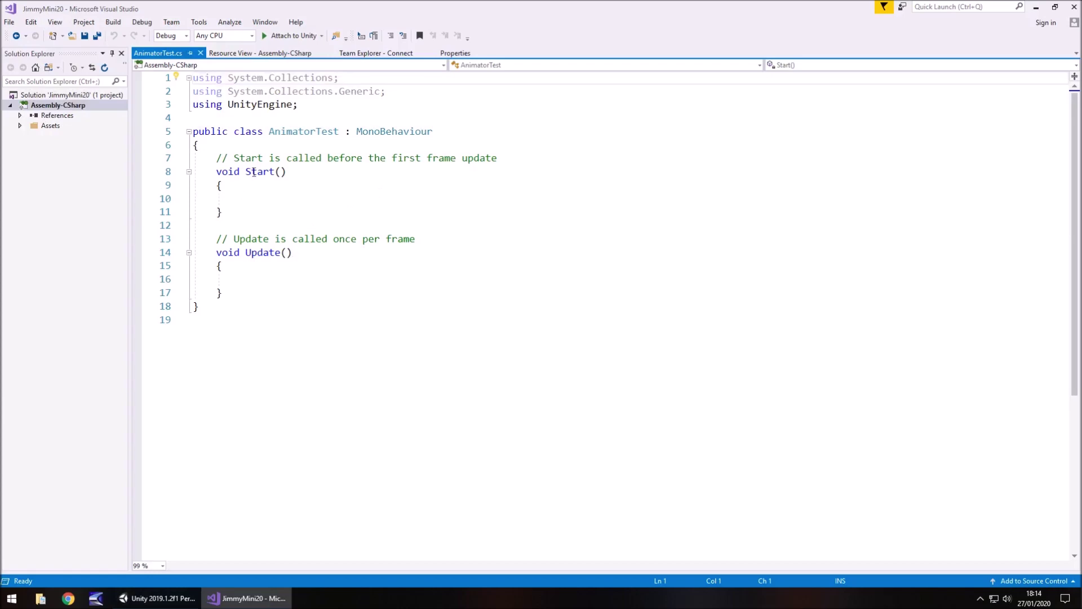
- Add a 'public GameObject theModel;' field and delete the default Start and Update methods
click(252, 147)
key(Return)
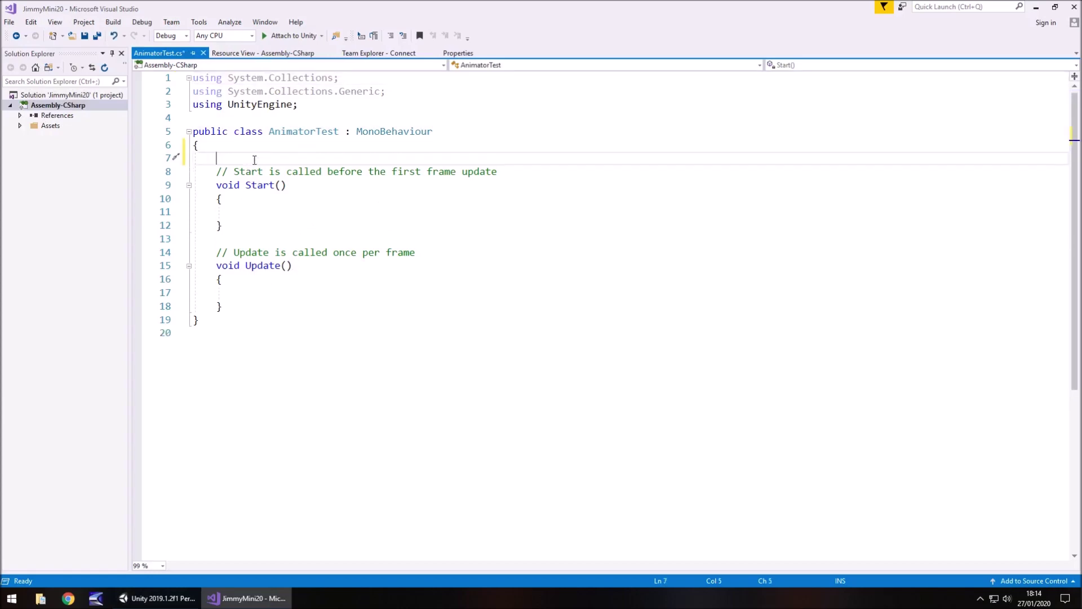
text(public GameObject theModel)
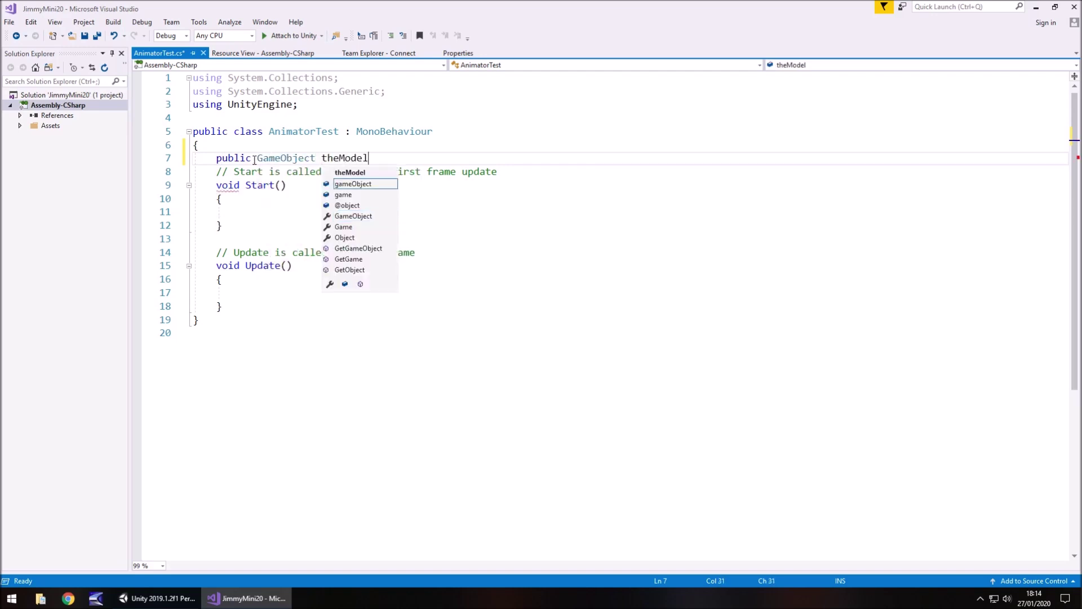
text(;)
key(Return)
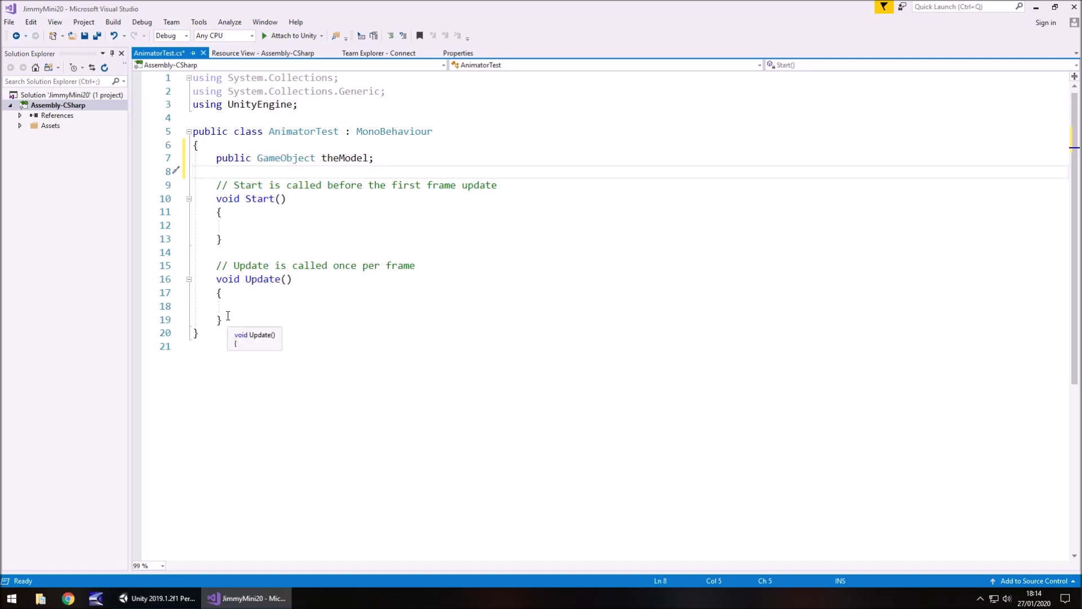
drag(224, 319, 181, 185)
key(BackSpace)
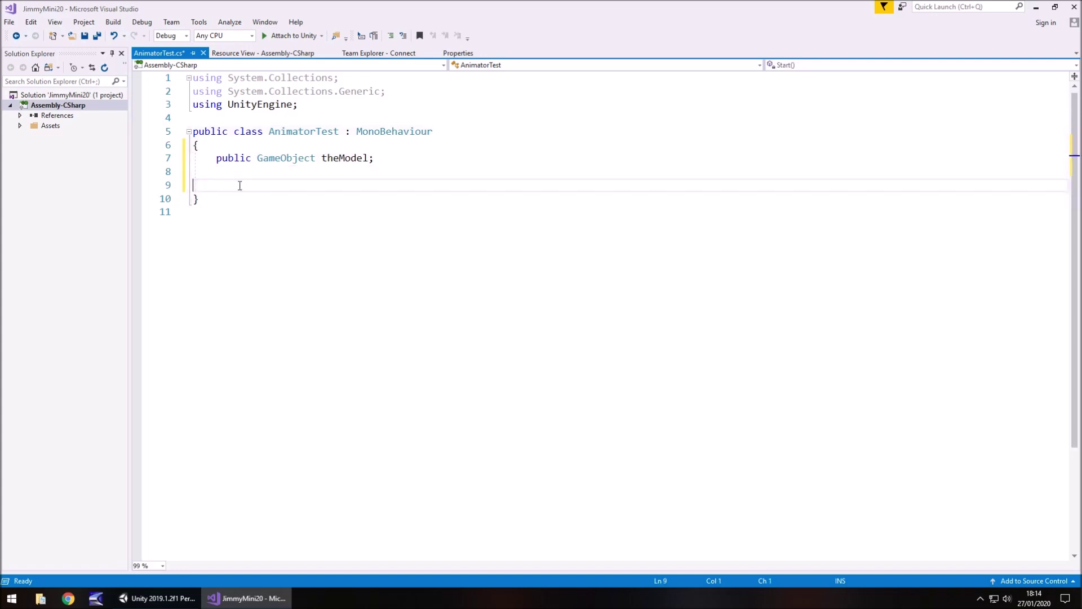
key(Return)
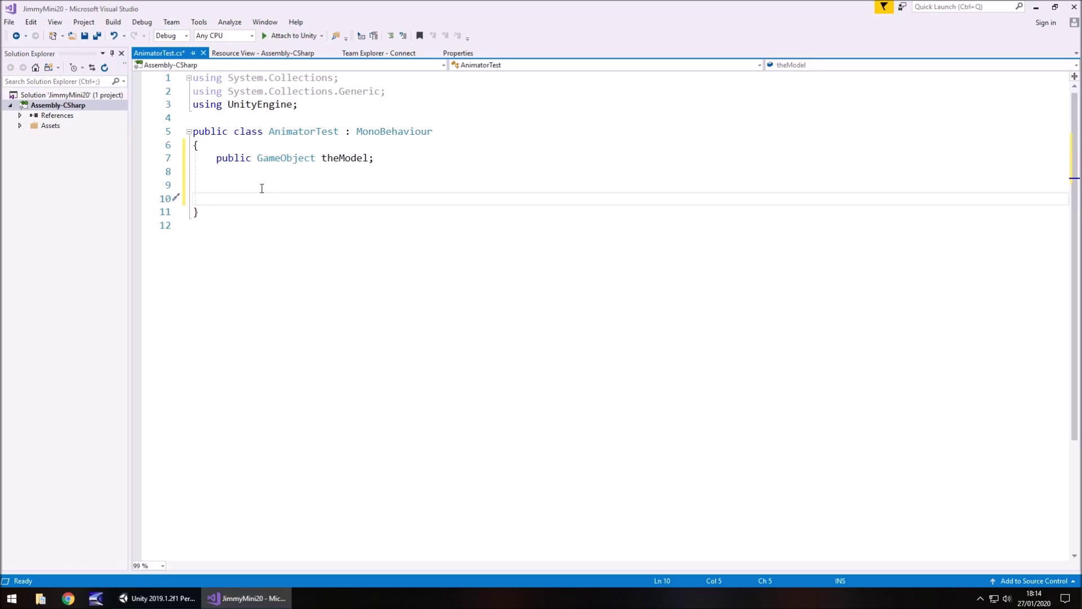
- Write a JumpButton method calling theModel.GetComponent<Animator>().Play("Jump")
text(p)
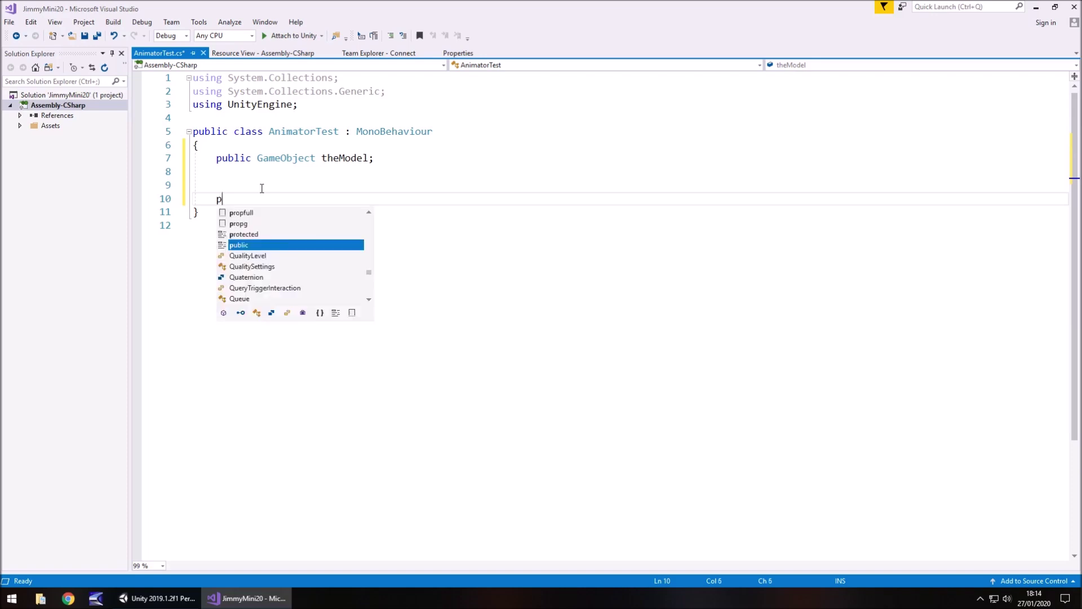
text(ublic vo)
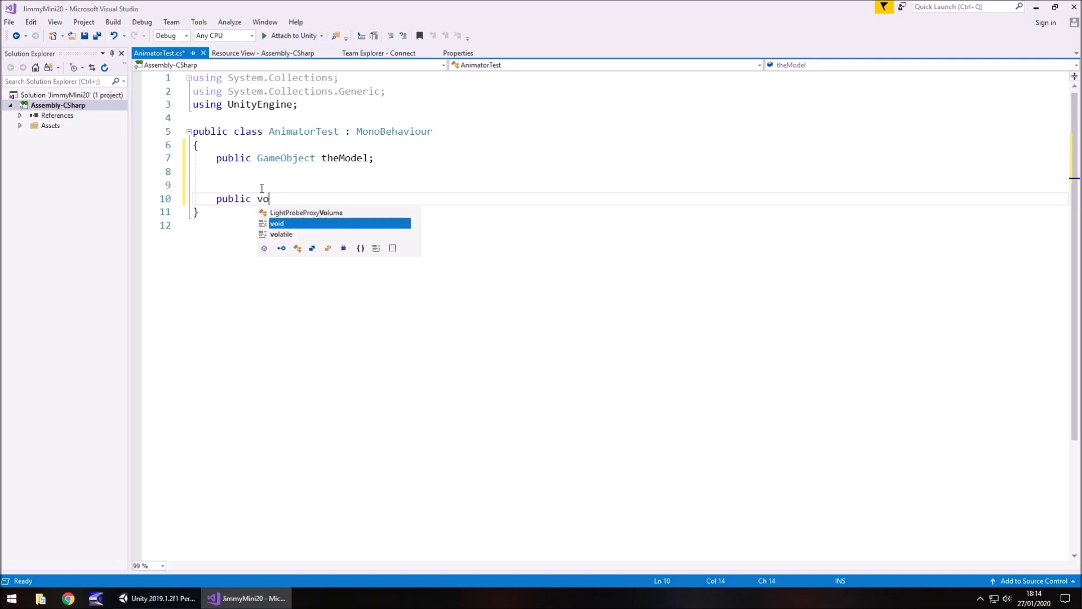
text(id J)
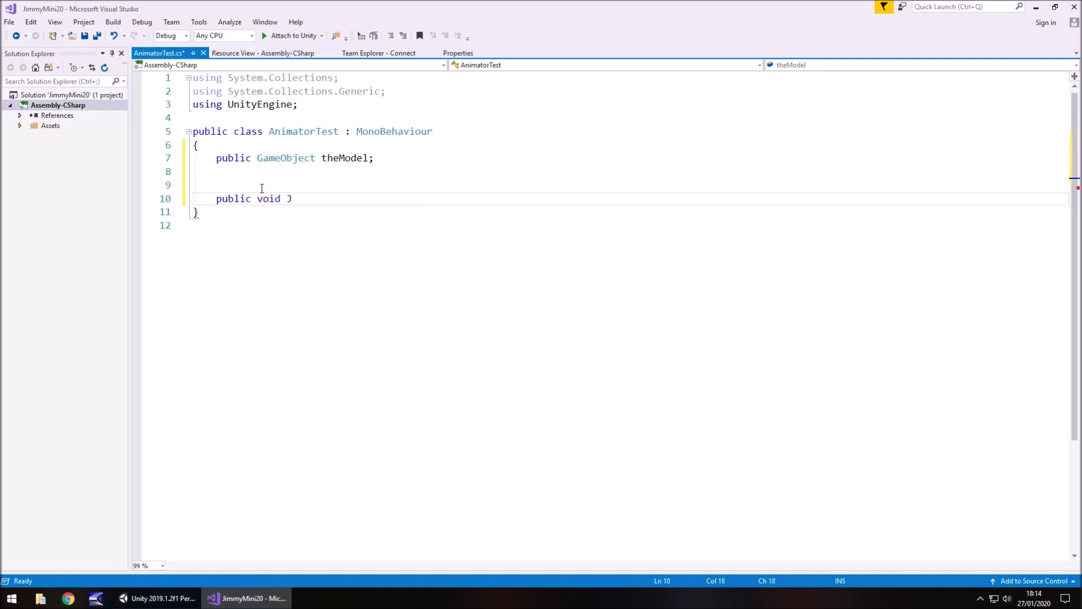
text(umpBut)
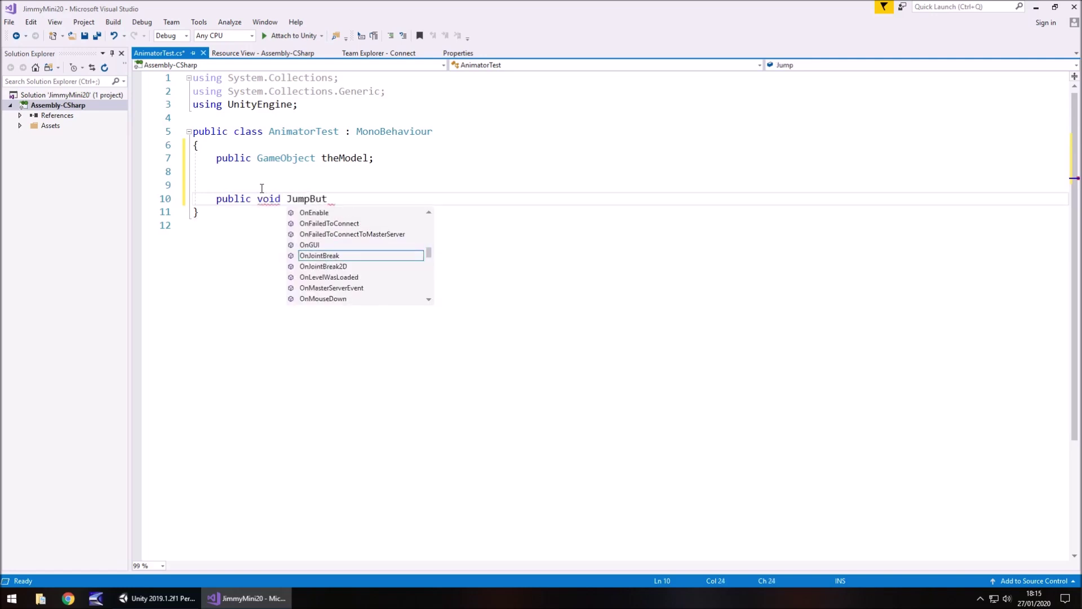
text(ton() {)
key(Return)
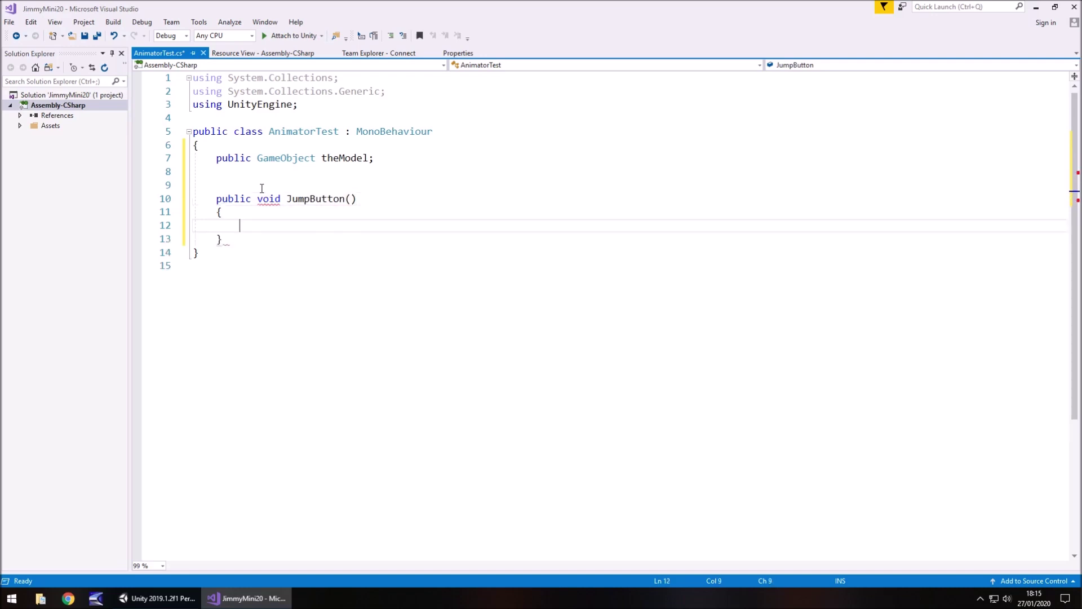
text(th)
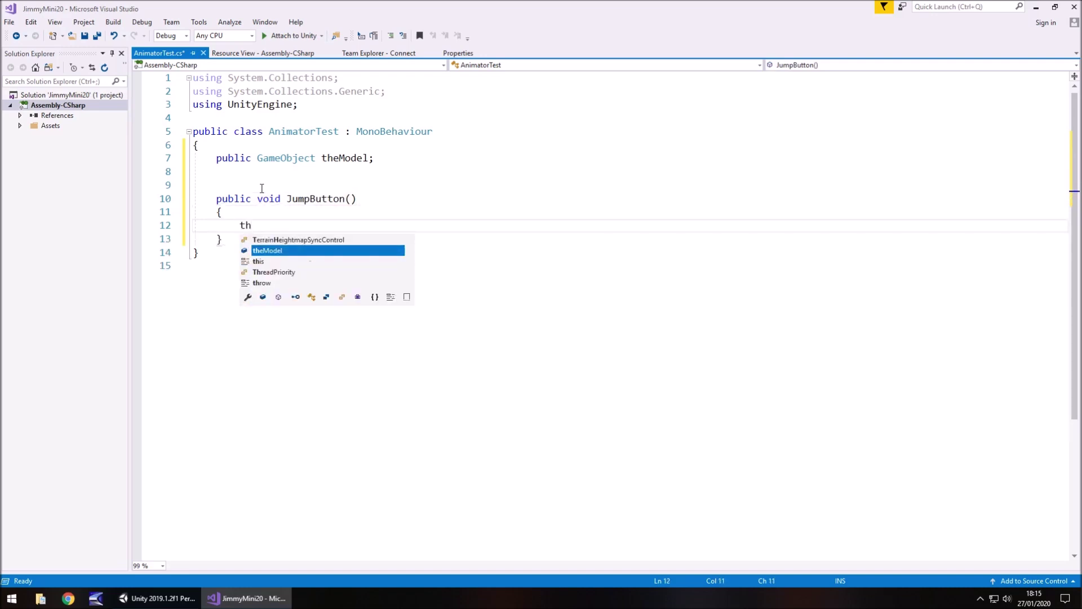
text(eModel.Get)
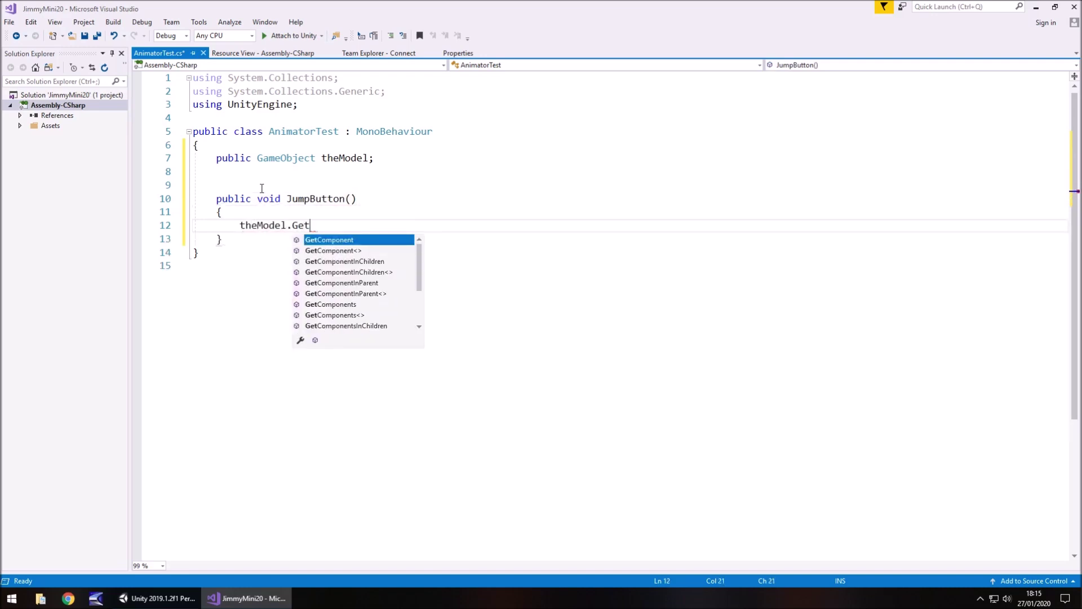
text(Component<)
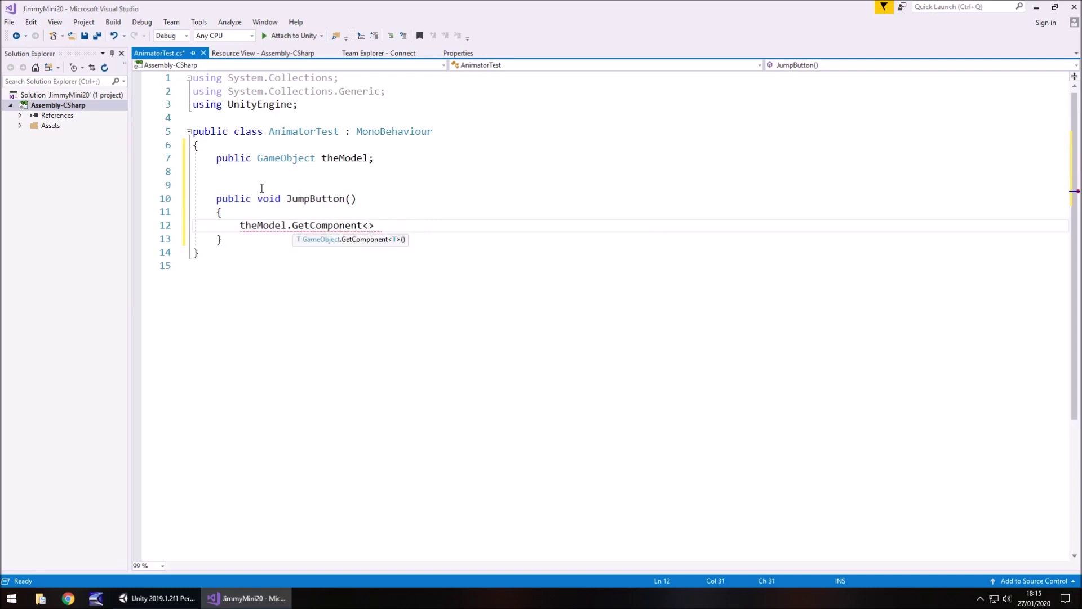
text(Anima)
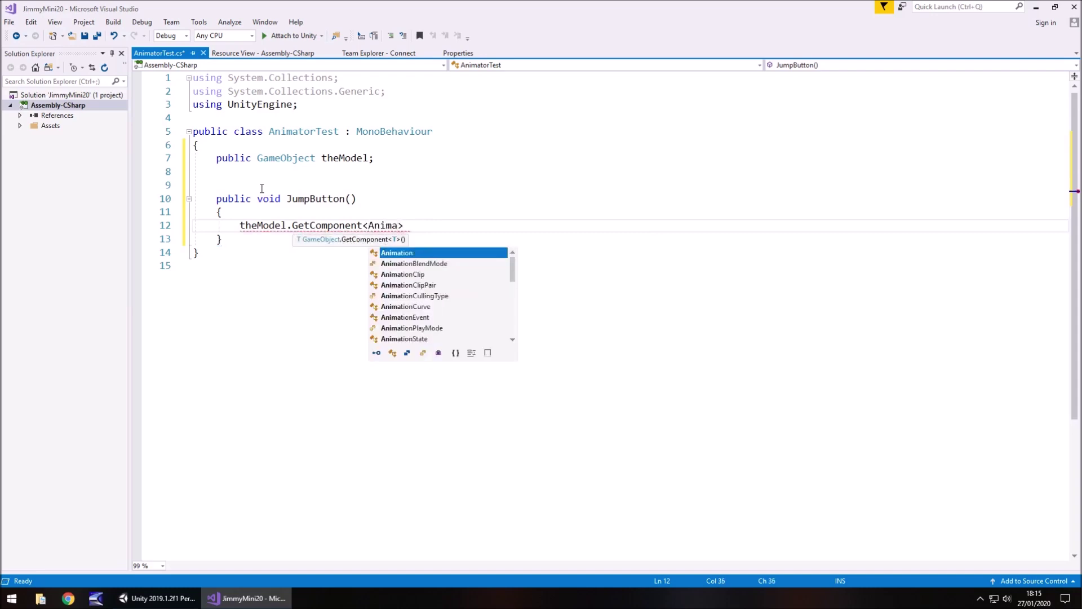
text(tor)
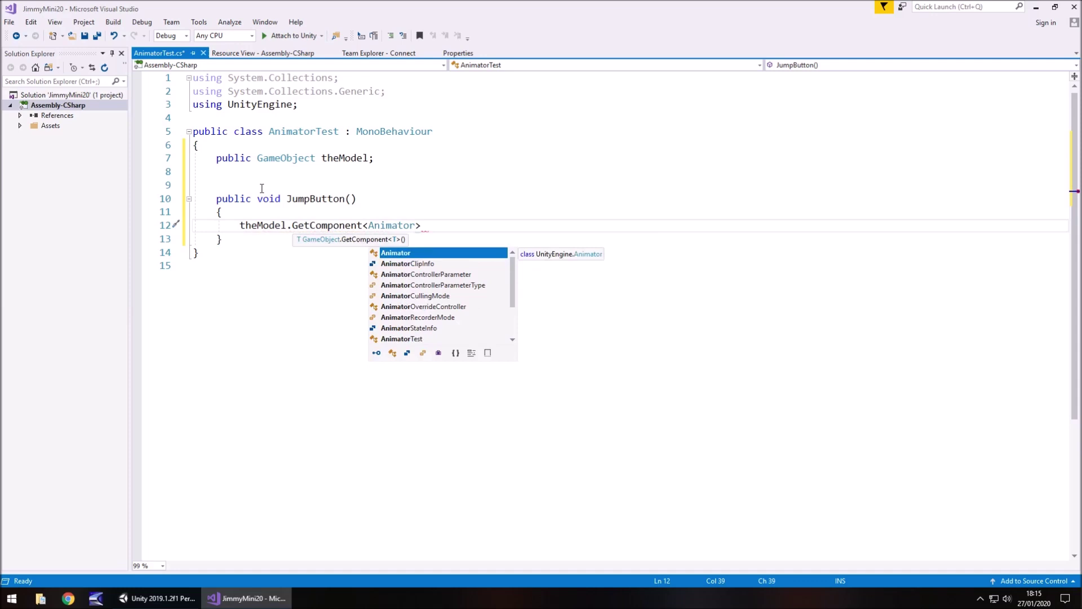
text(>())
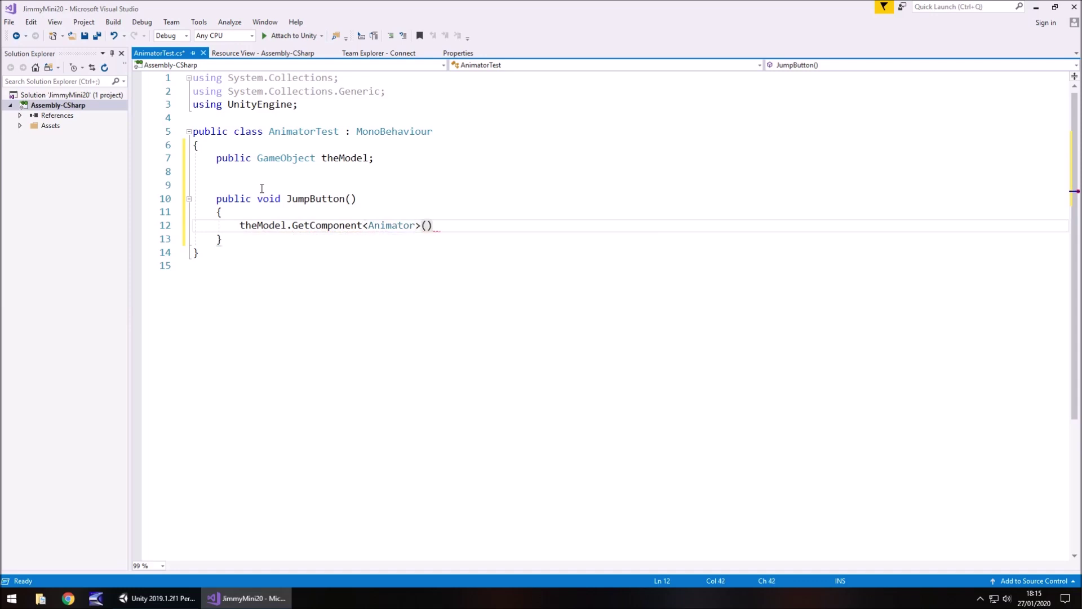
text(.)
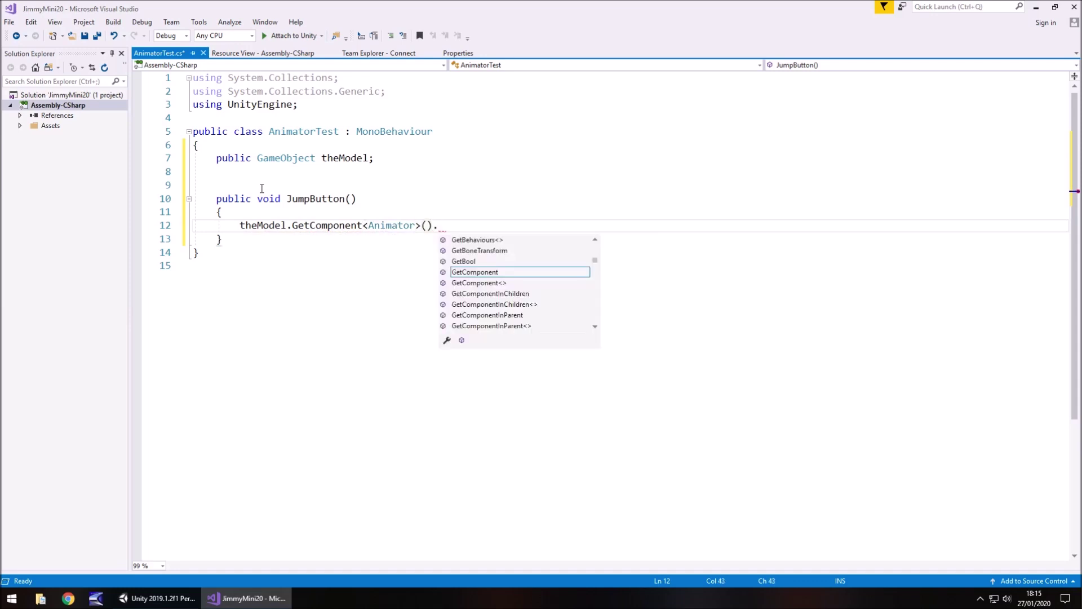
text(Play(")
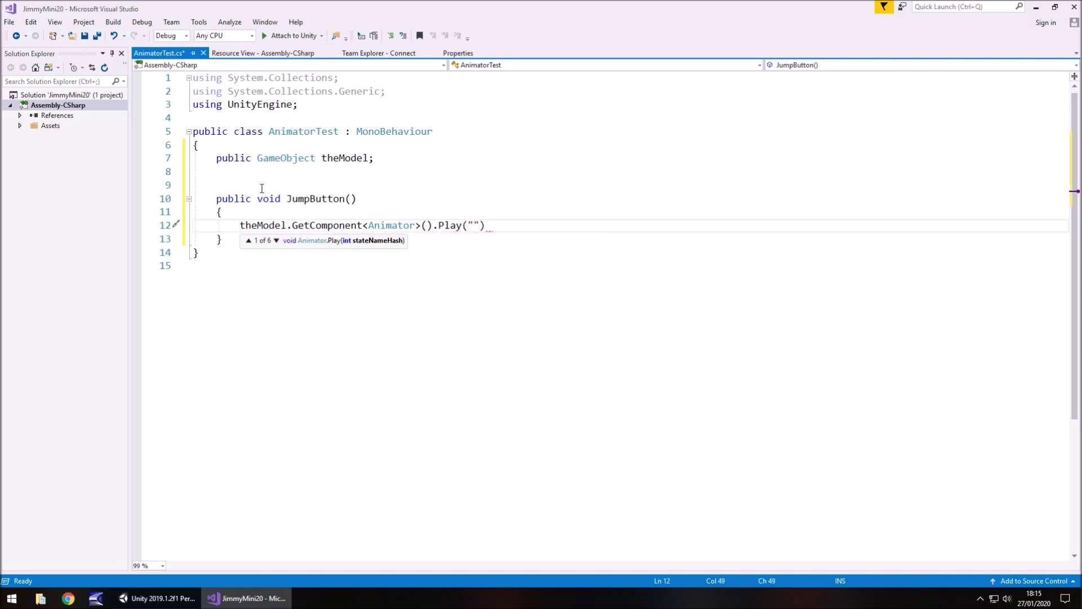
click(180, 598)
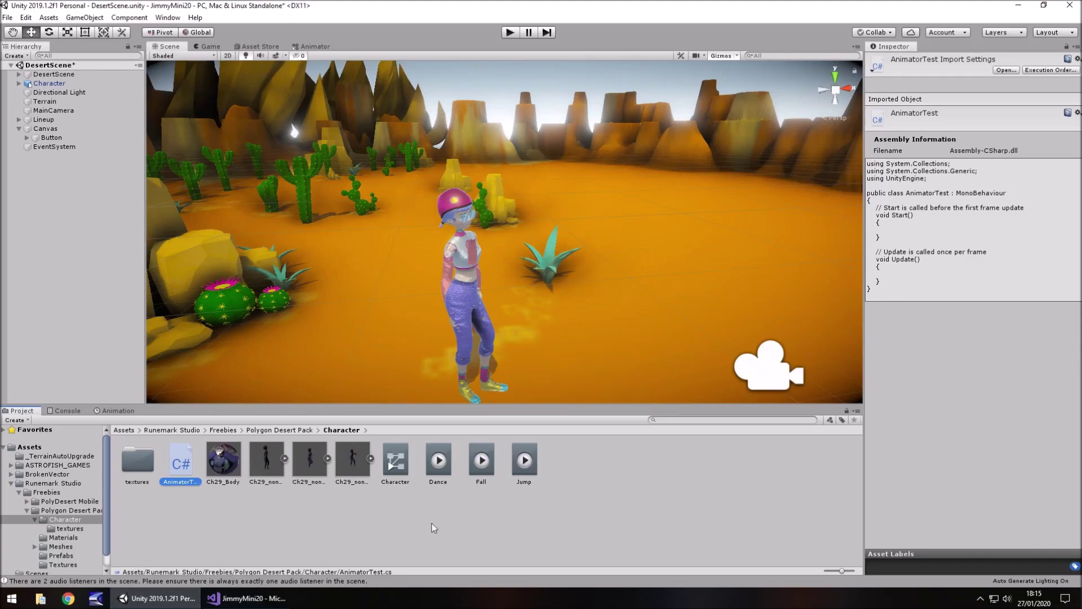
click(248, 598)
text(Jump"))
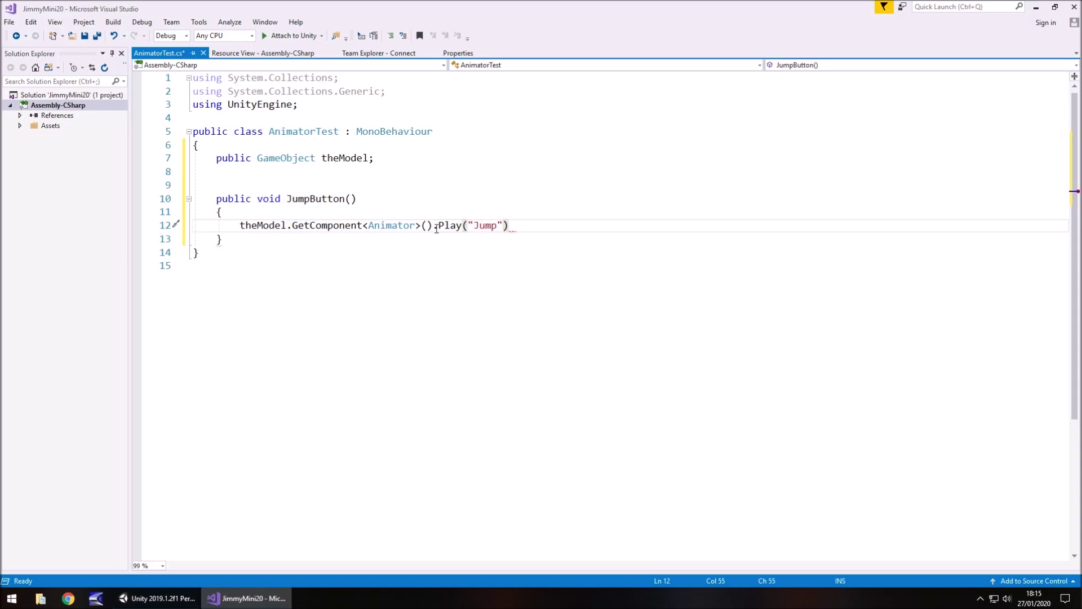
text(;)
- Copy JumpButton into a DanceButton method that plays "Dance"
drag(217, 199, 242, 244)
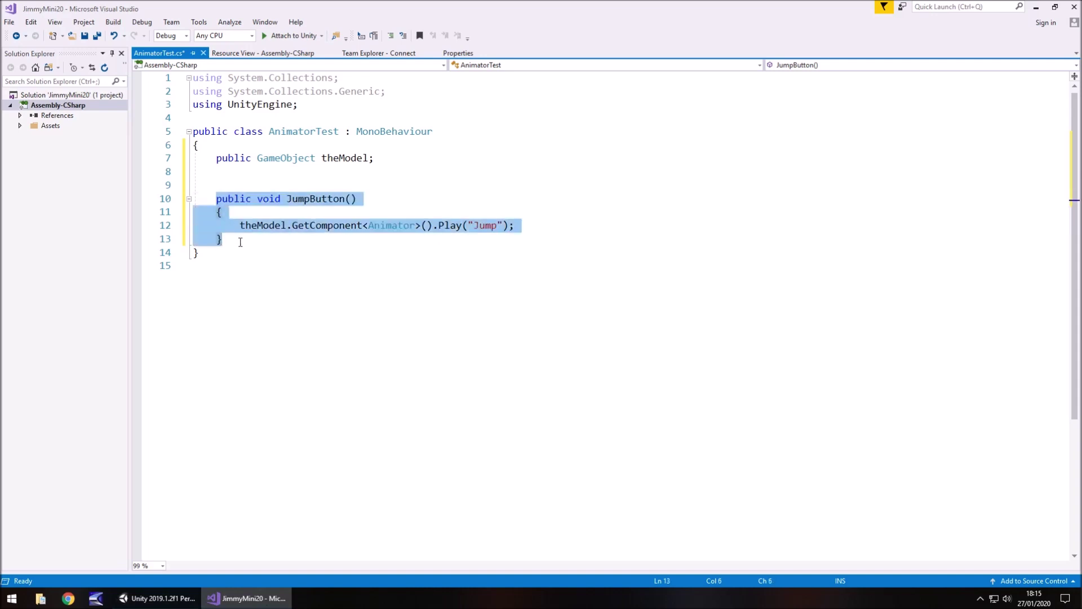
key(ctrl+c)
click(241, 243)
key(Return)
key(Return)
key(ctrl+v)
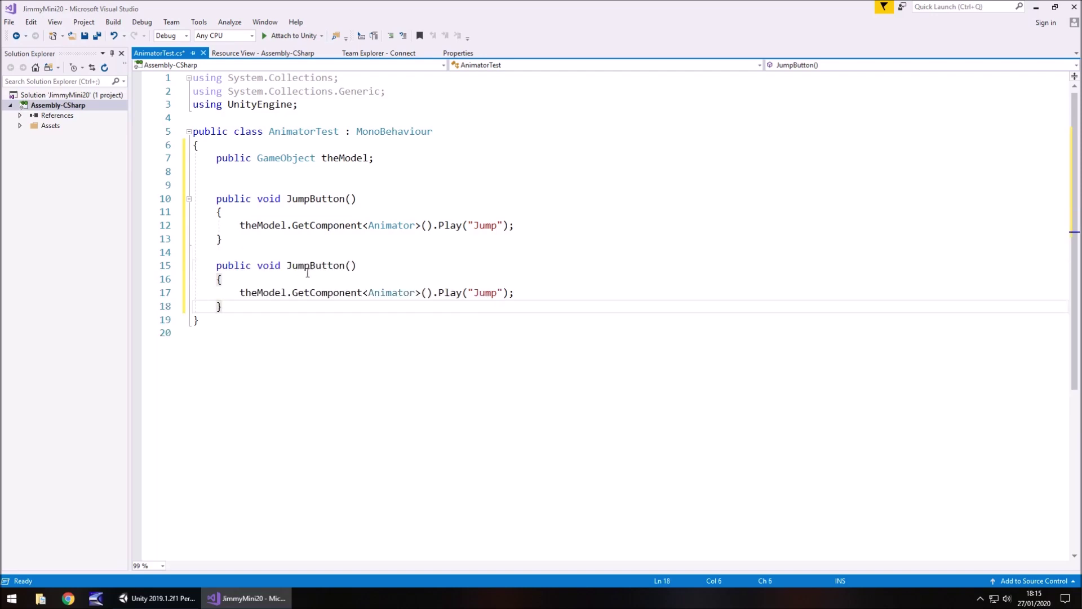
drag(286, 264, 309, 263)
text(Danc)
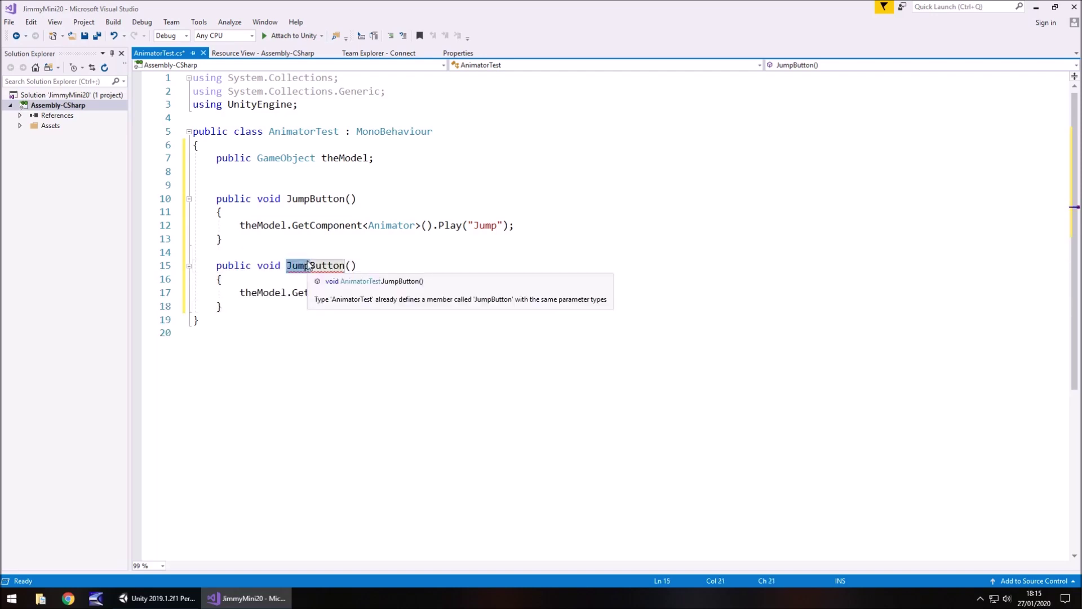
text(e)
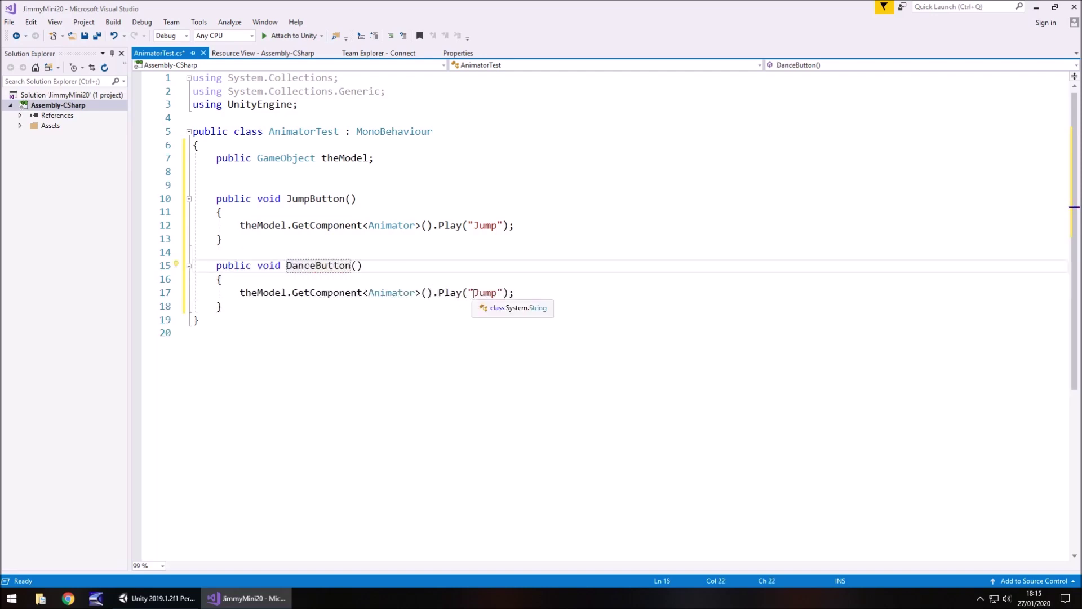
drag(473, 292, 497, 293)
text(Dance)
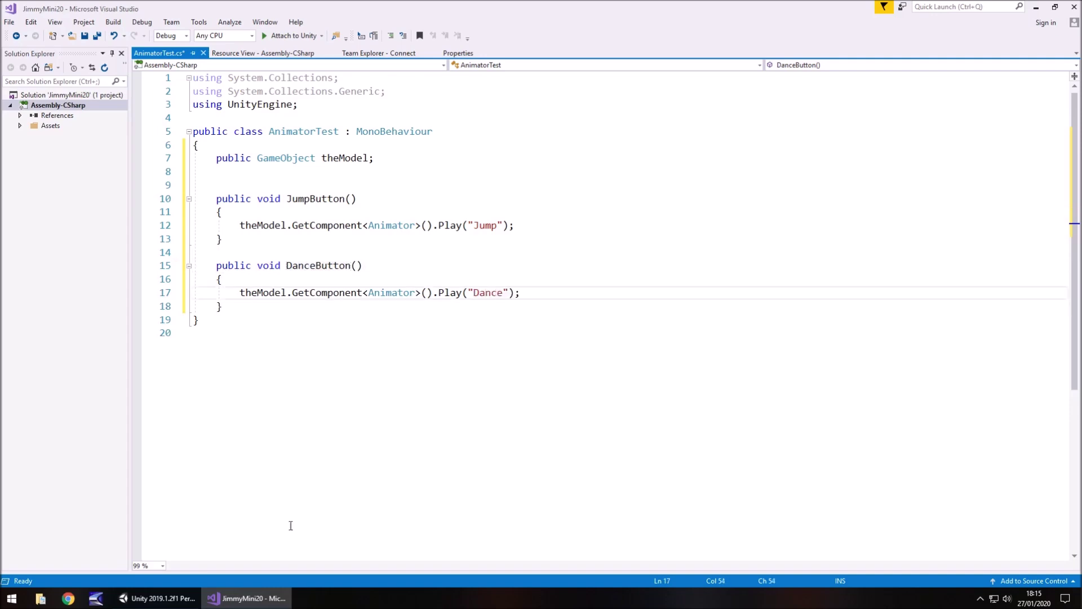
click(158, 598)
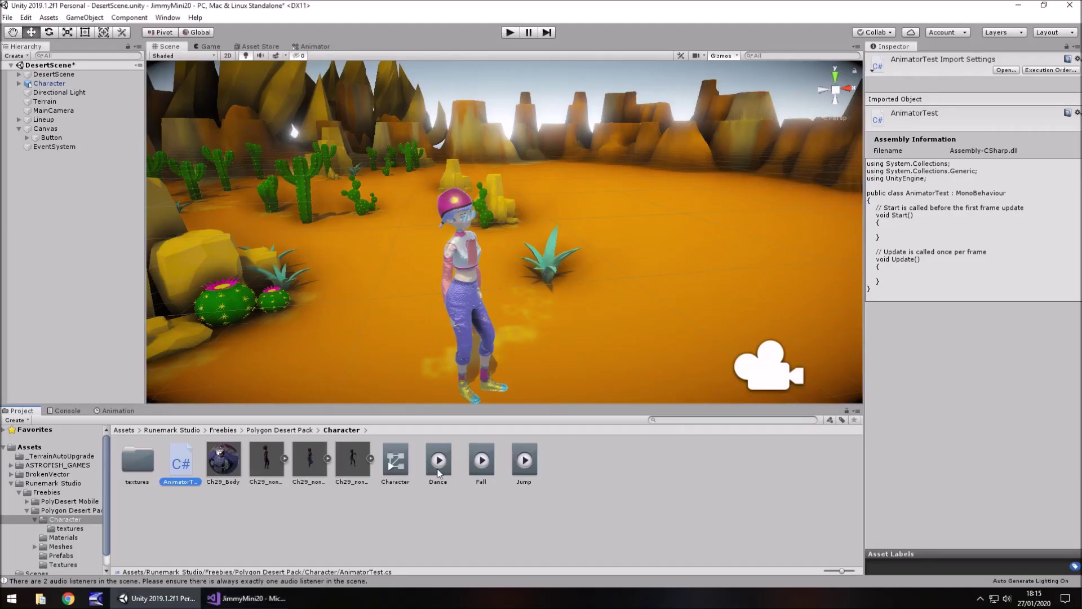
click(246, 598)
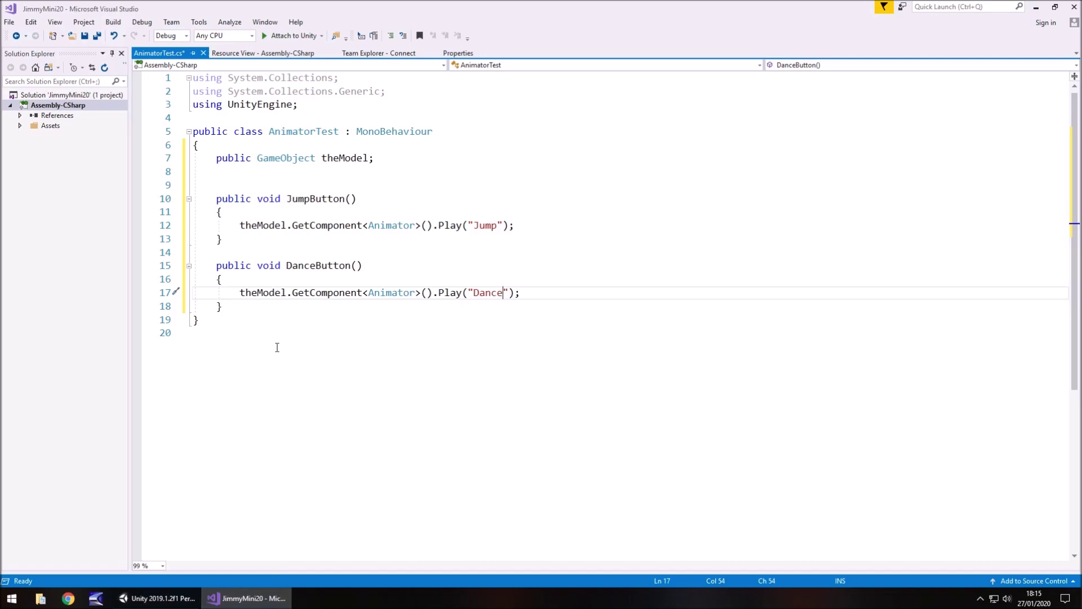
- Paste a third copy as FallButton playing "Fall" and save the script
drag(238, 312, 193, 263)
click(249, 307)
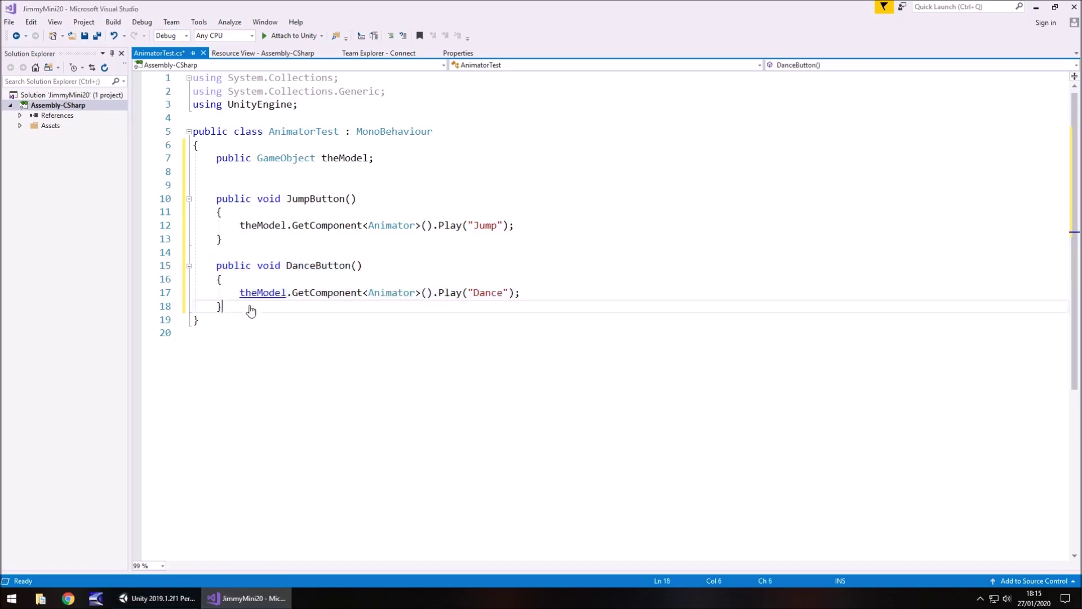
key(Return)
key(Return)
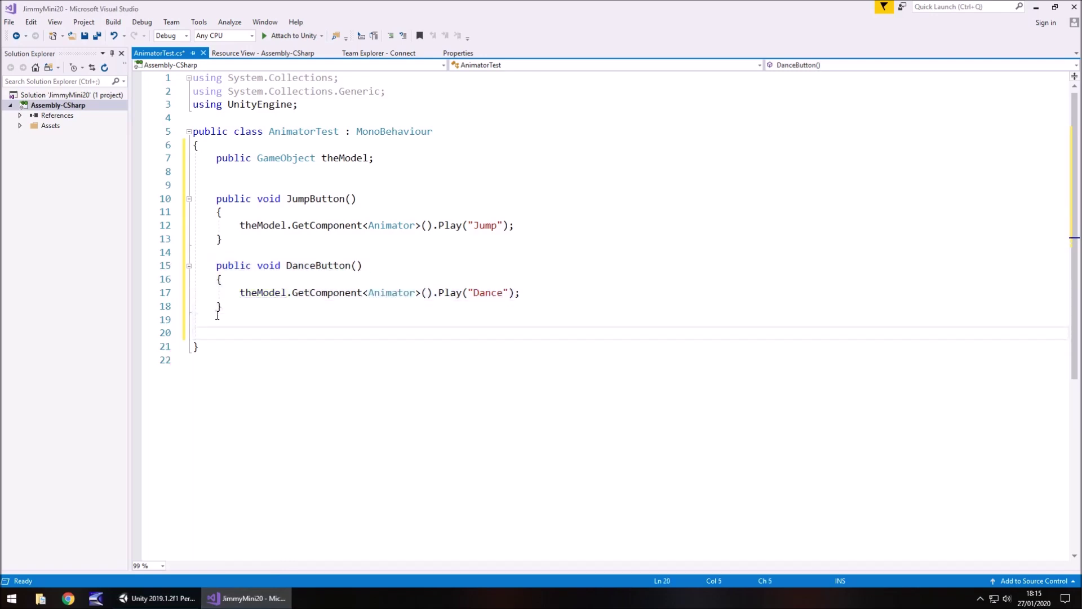
key(ctrl+v)
drag(286, 333, 319, 328)
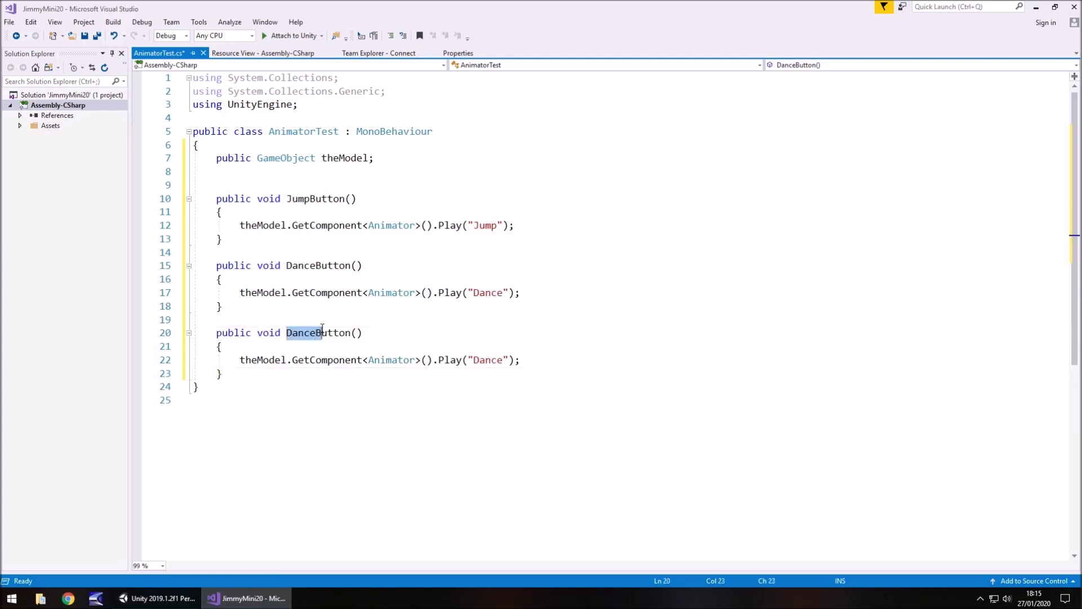
text(Fall)
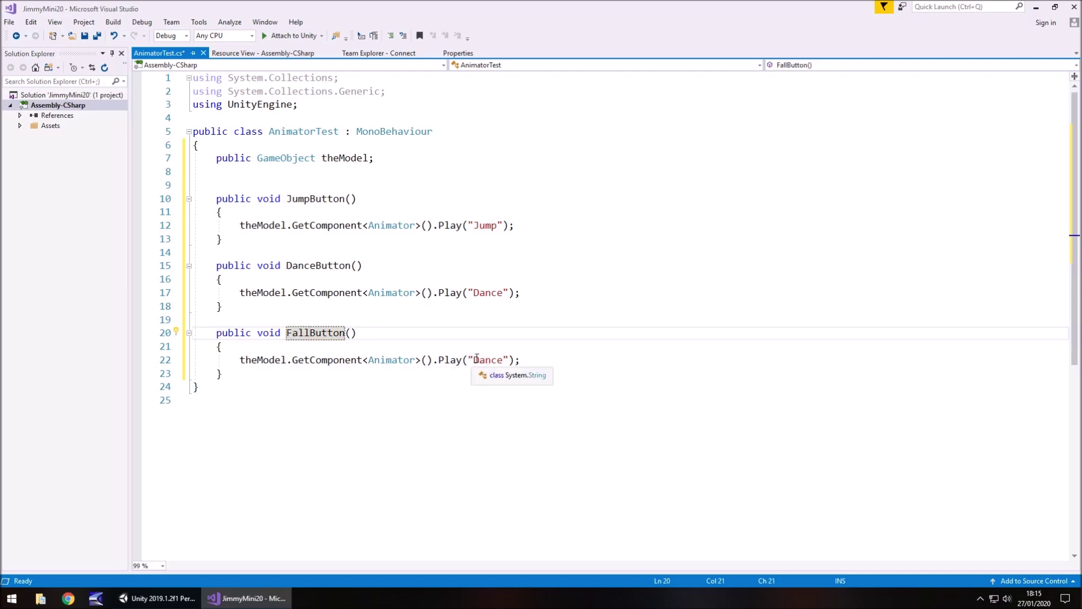
drag(476, 358, 498, 361)
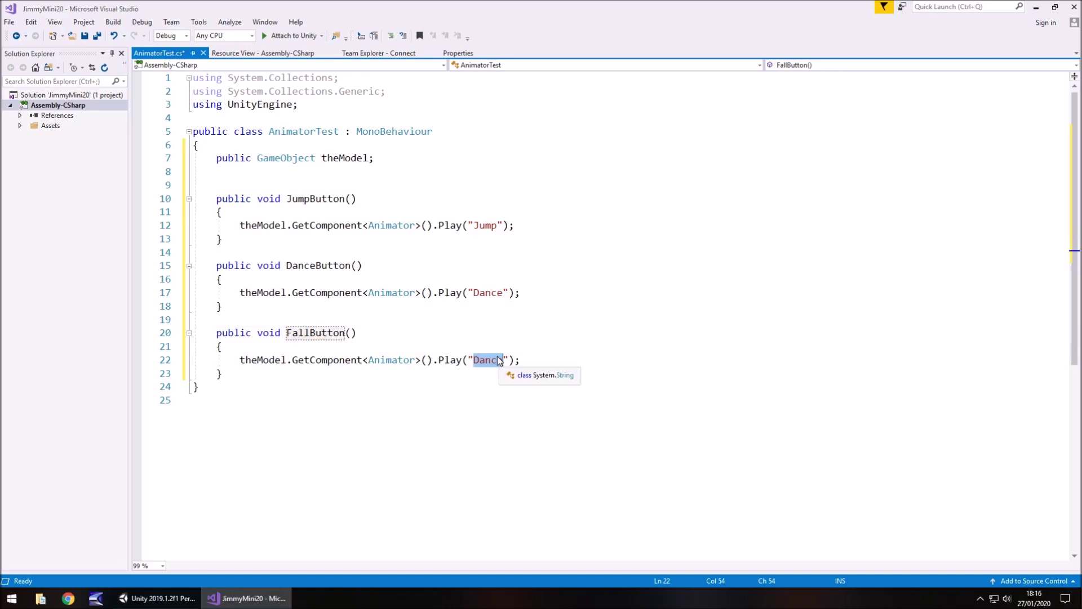
text(Fall)
key(ctrl+s)
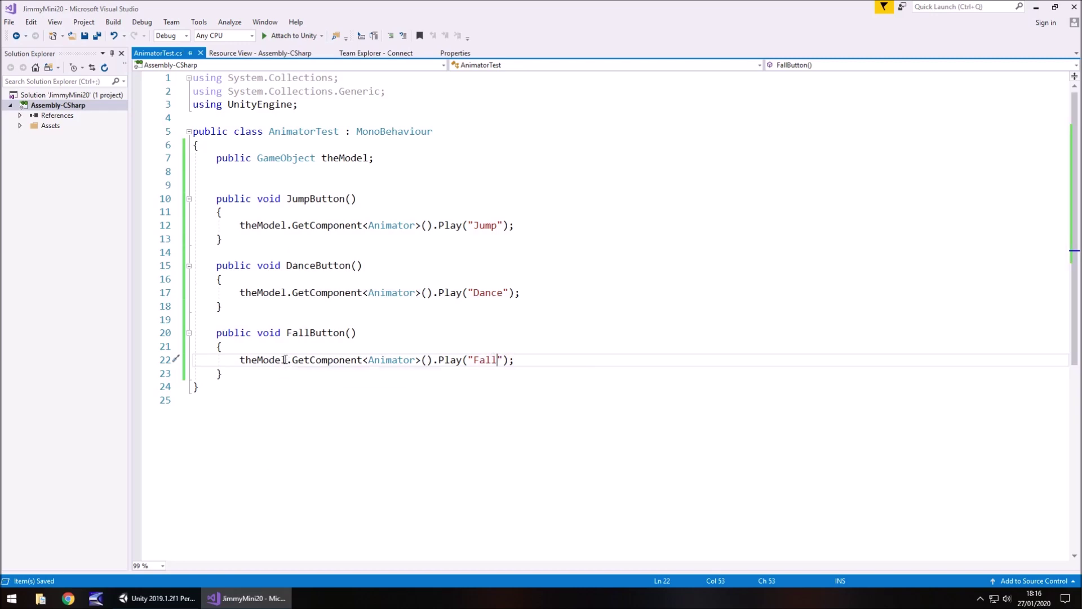
- Create an empty GameObject with the AnimatorTest script, setting Character as theModel
click(161, 598)
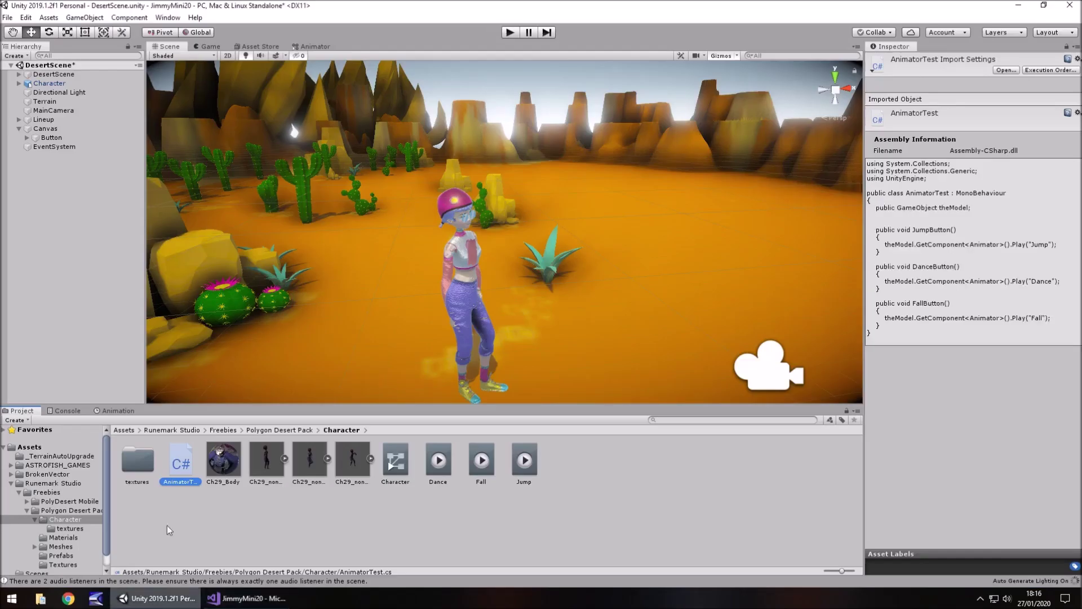
click(51, 138)
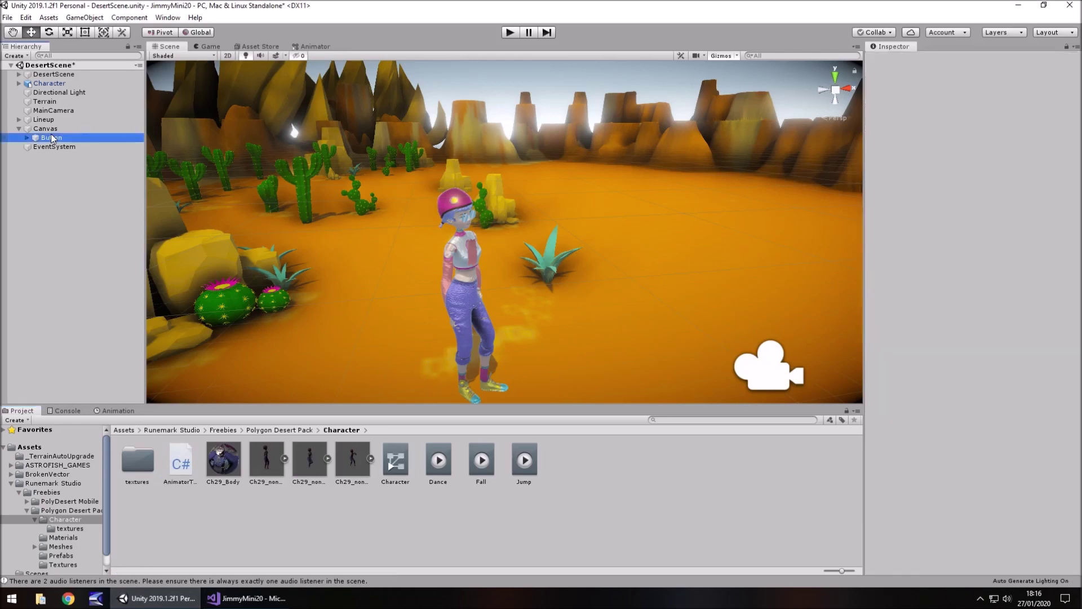
click(86, 17)
click(94, 31)
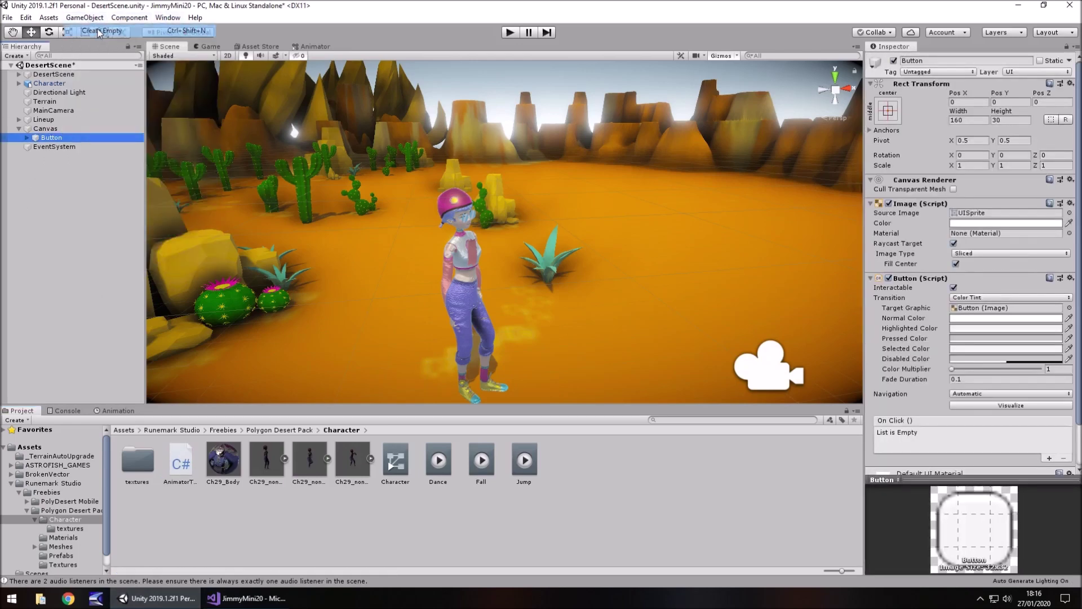
drag(181, 461, 56, 160)
drag(49, 83, 1009, 148)
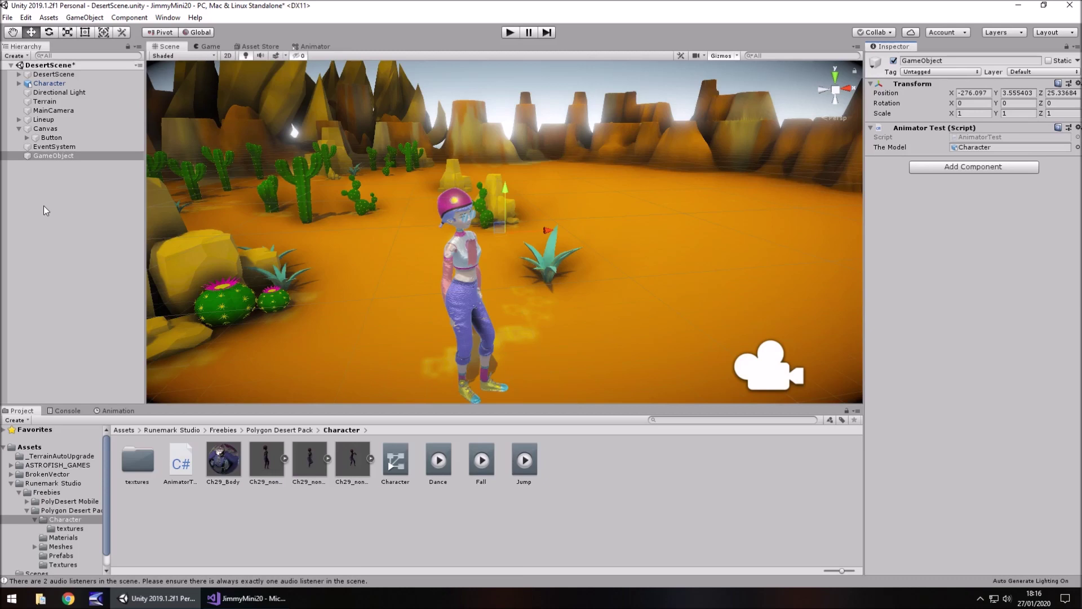
- Add an On Click entry on Button targeting GameObject's AnimatorTest.JumpButton()
click(52, 138)
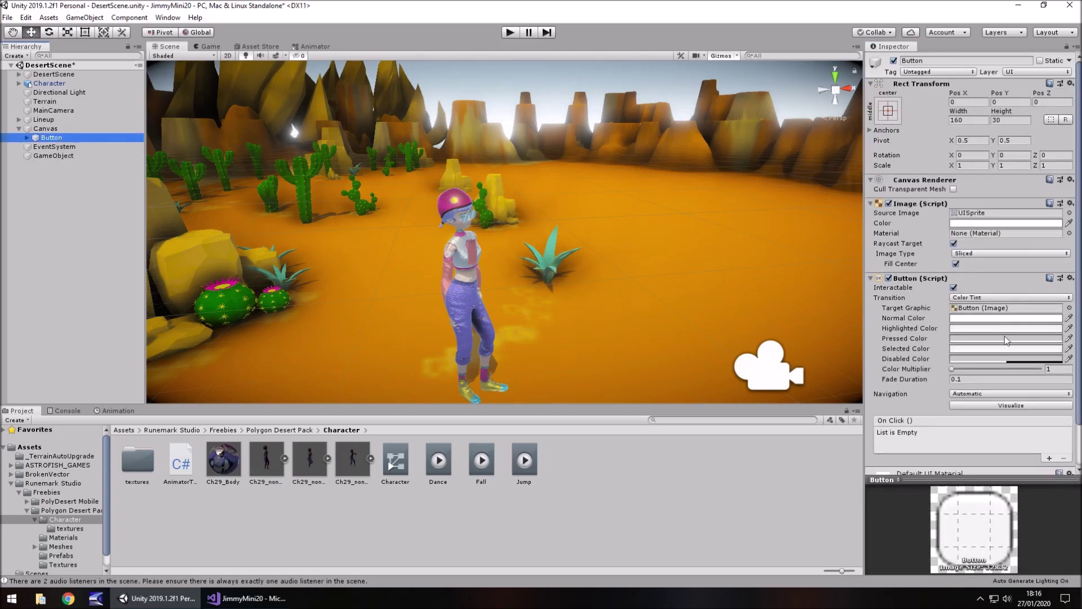
click(1047, 458)
drag(54, 155, 905, 445)
click(960, 434)
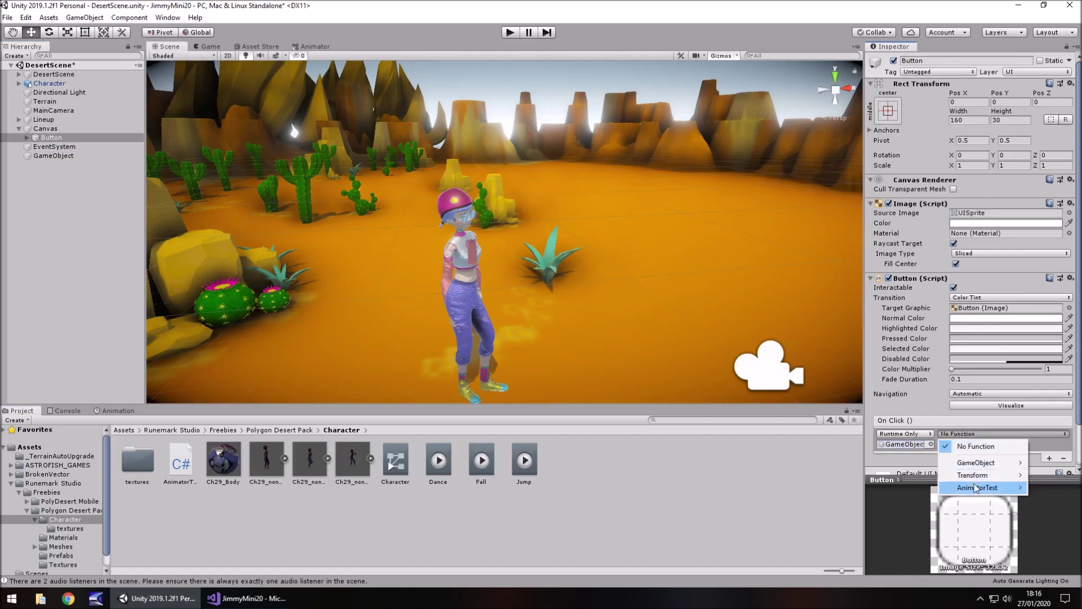
mouse_move(978, 488)
click(837, 438)
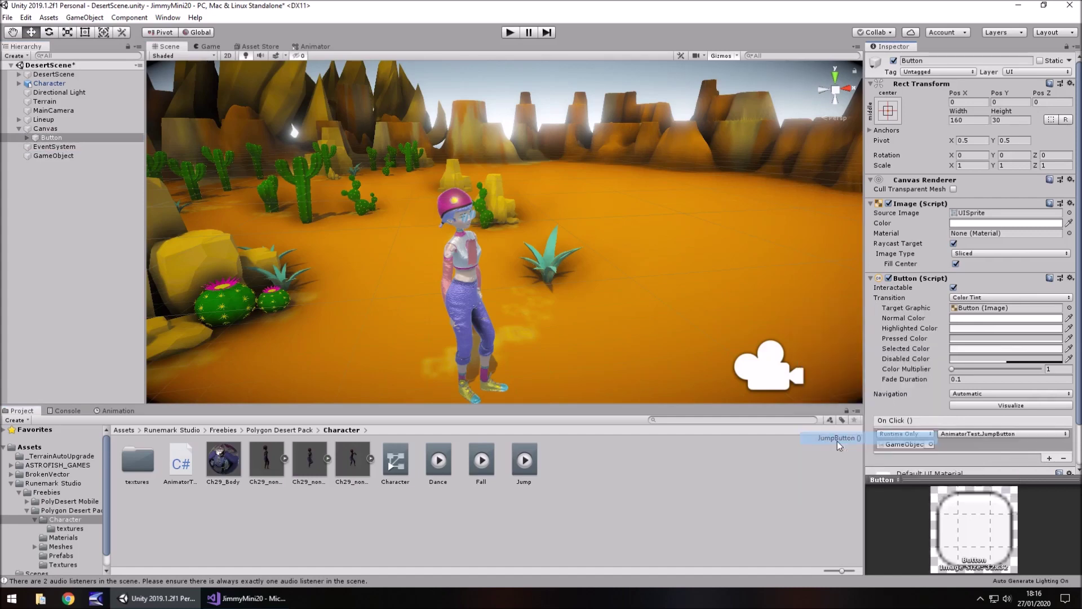
click(509, 33)
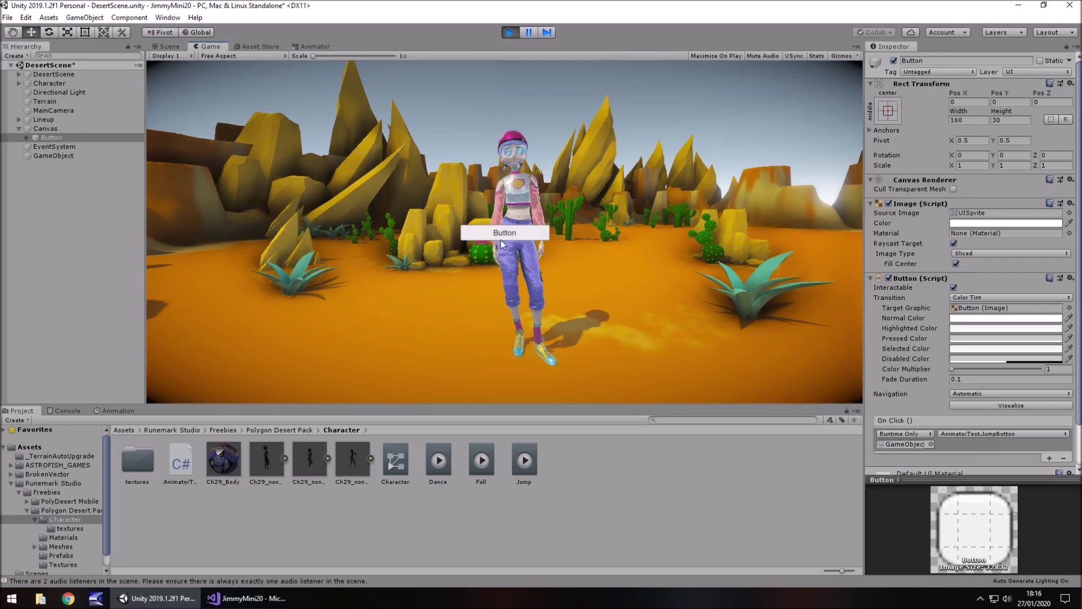
click(510, 32)
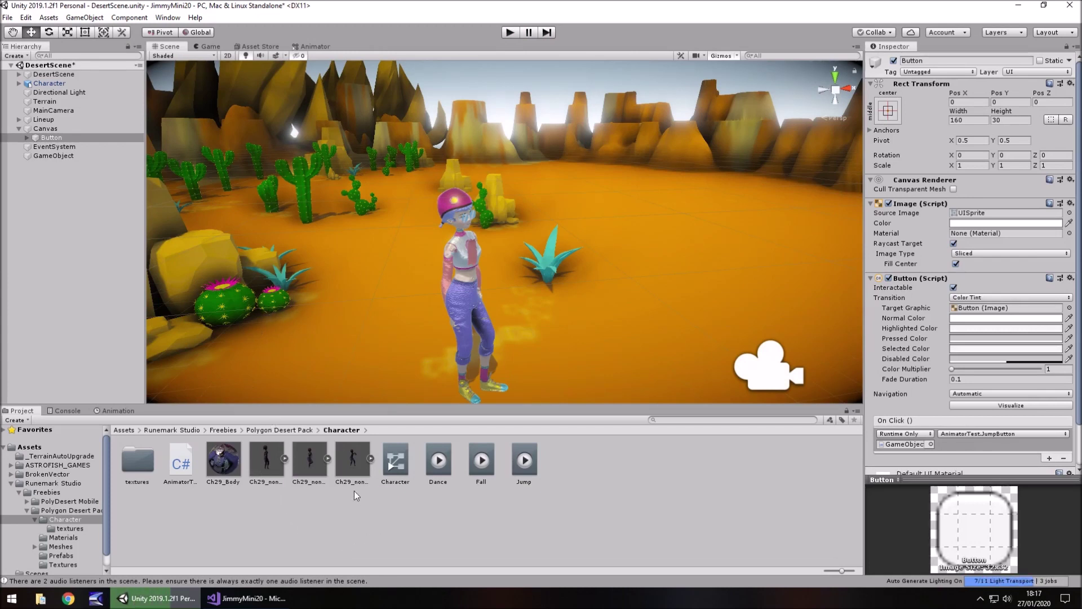
- Duplicate the Button twice, stacking Button (1) and Button (2) below the first
click(55, 138)
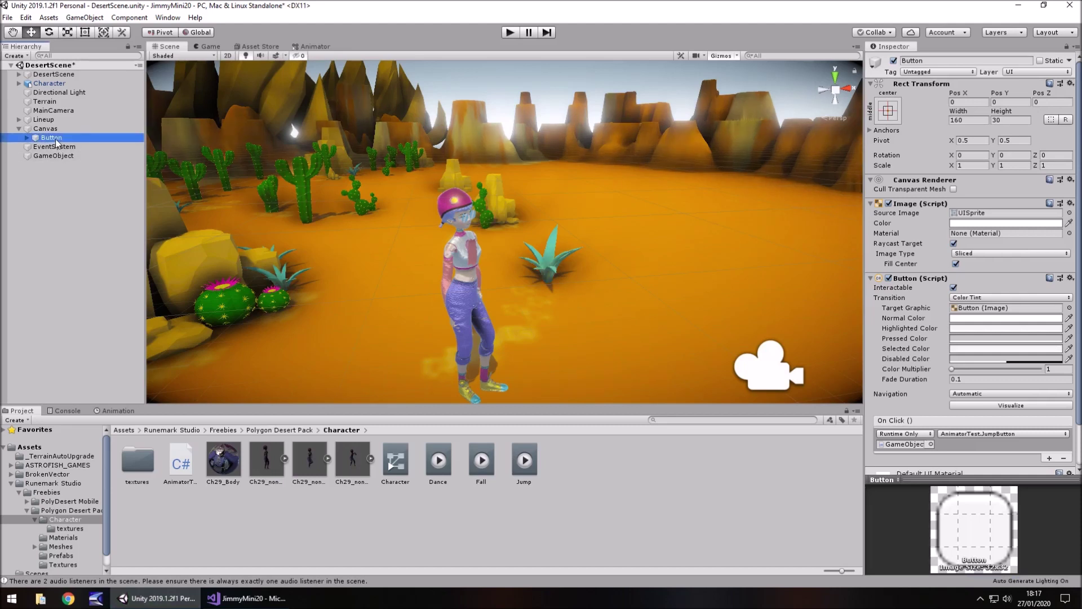
key(ctrl+d)
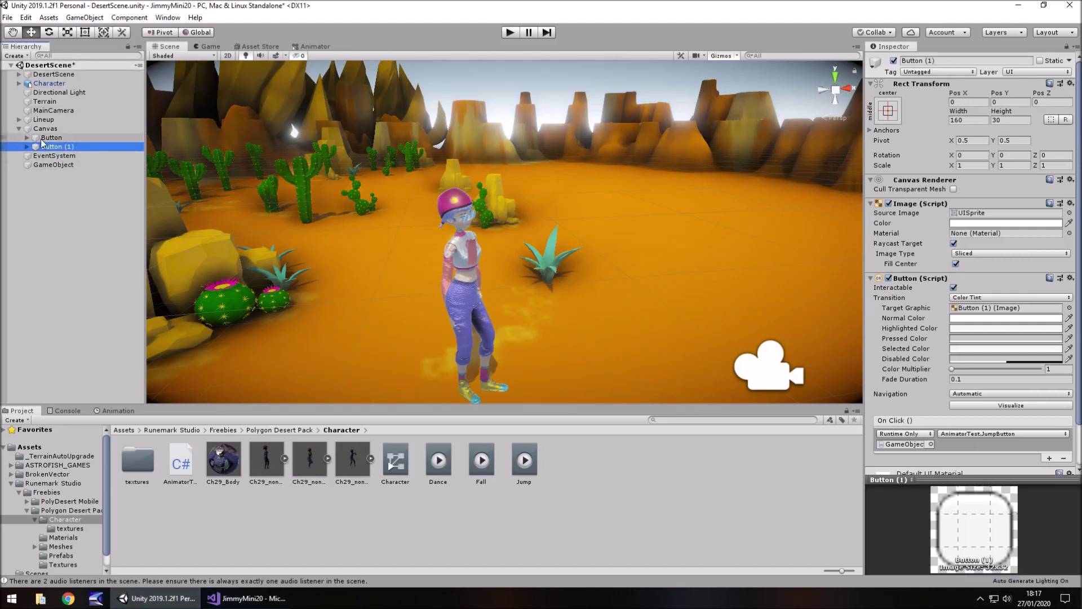
right_drag(265, 277, 584, 220)
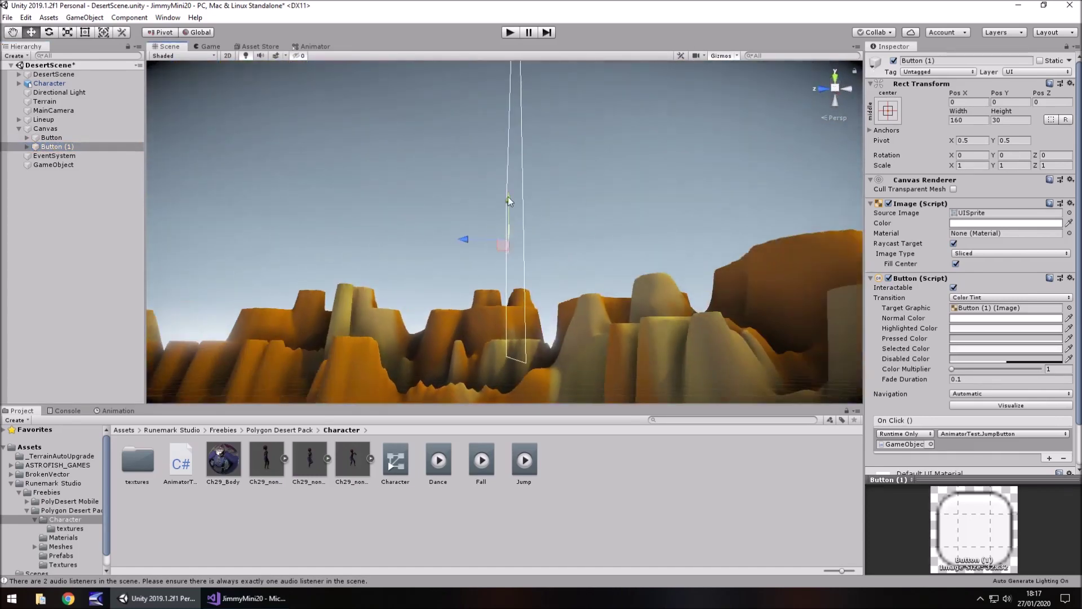
drag(509, 198, 509, 218)
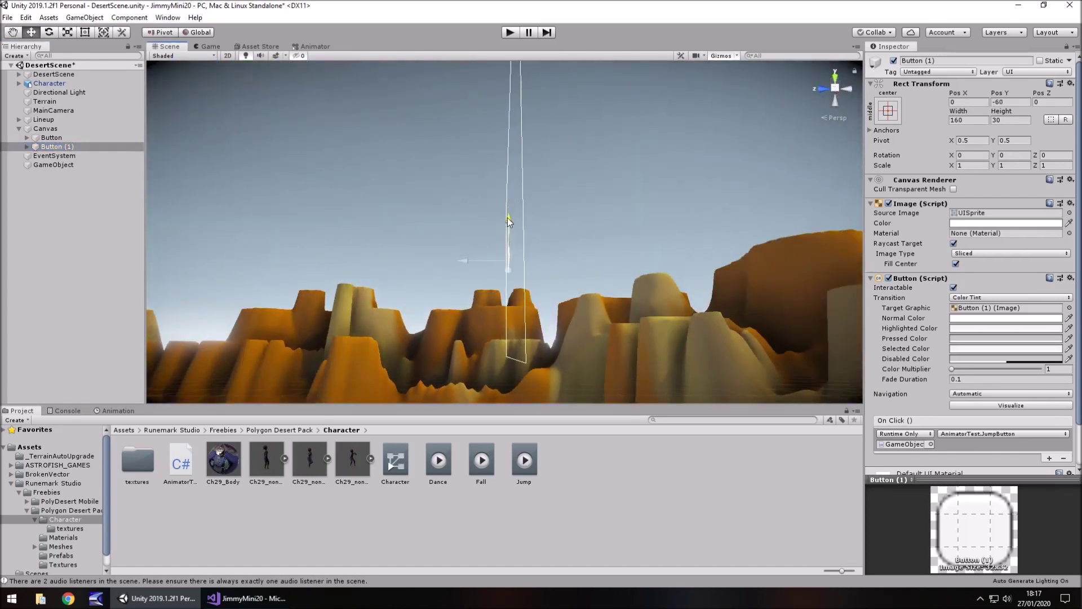
click(56, 147)
key(ctrl+d)
drag(516, 223, 510, 251)
- Set Button (1) On Click to FallButton() and Button (2) to DanceButton(), then enter Play mode
click(100, 147)
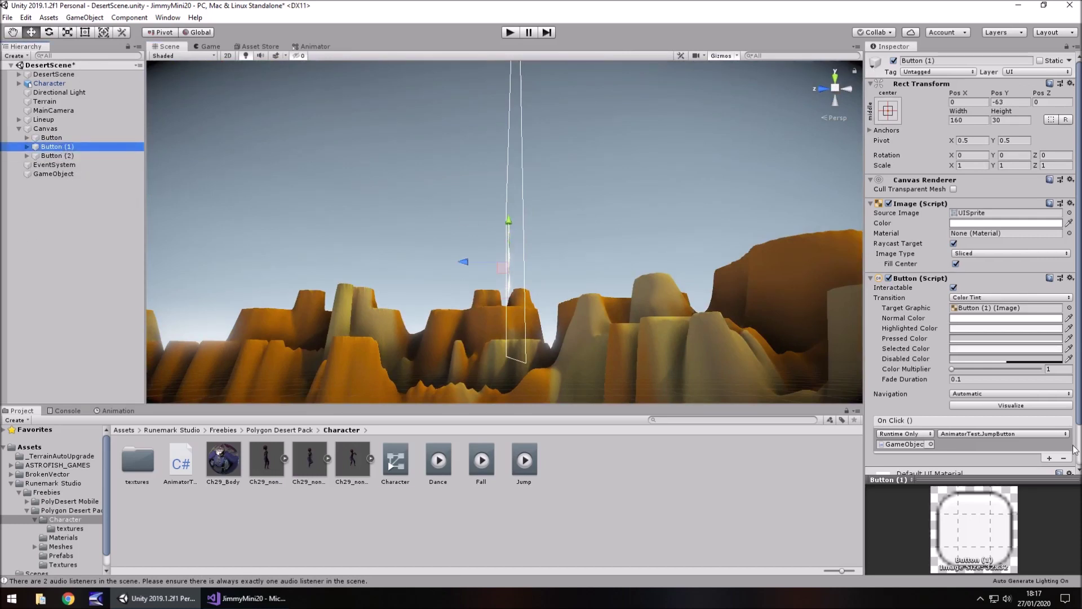
click(986, 434)
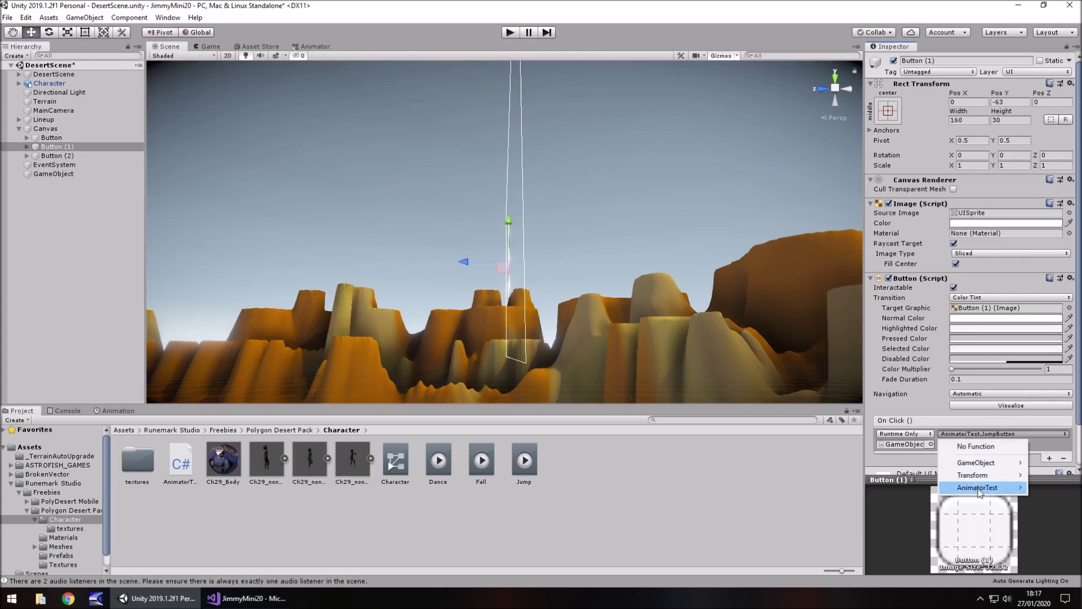
mouse_move(979, 492)
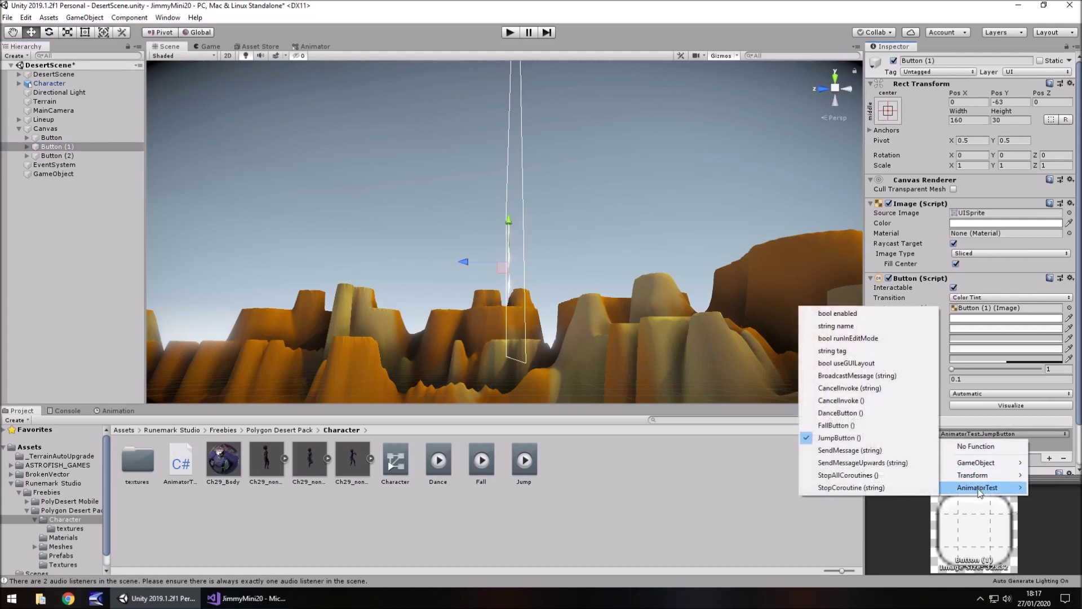
click(837, 425)
click(58, 156)
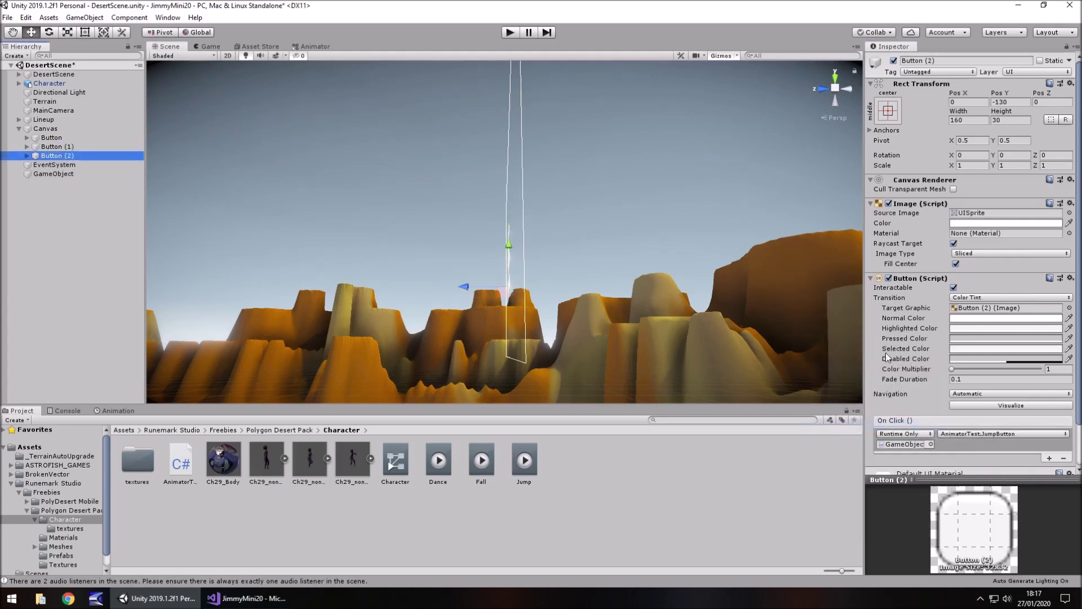
click(997, 436)
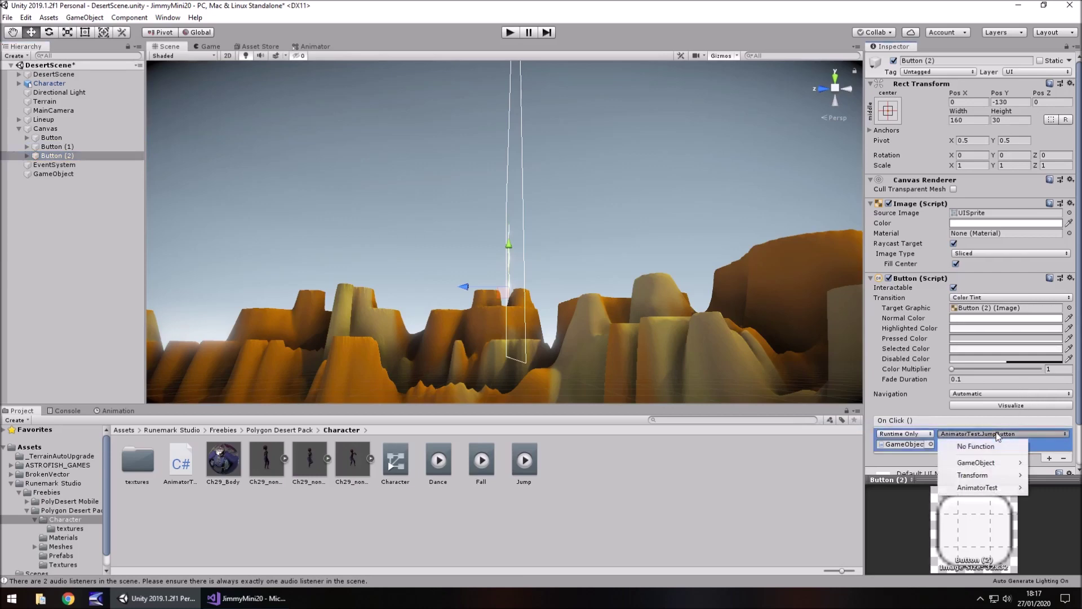
mouse_move(982, 489)
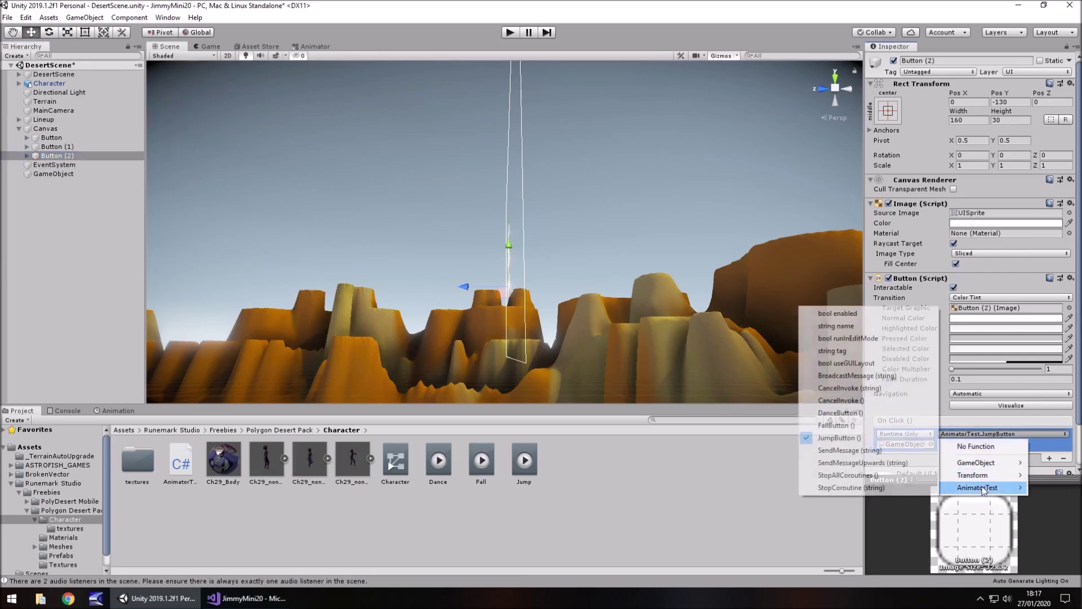
click(837, 413)
click(510, 32)
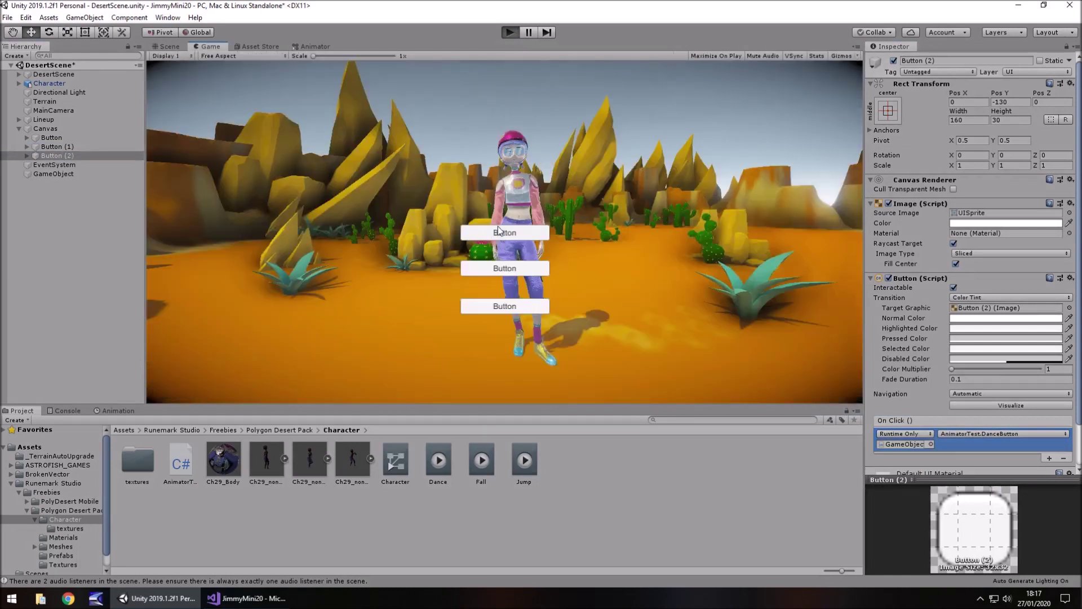
- Press the top, middle and bottom game buttons repeatedly to trigger Jump, Fall and Dance
click(503, 234)
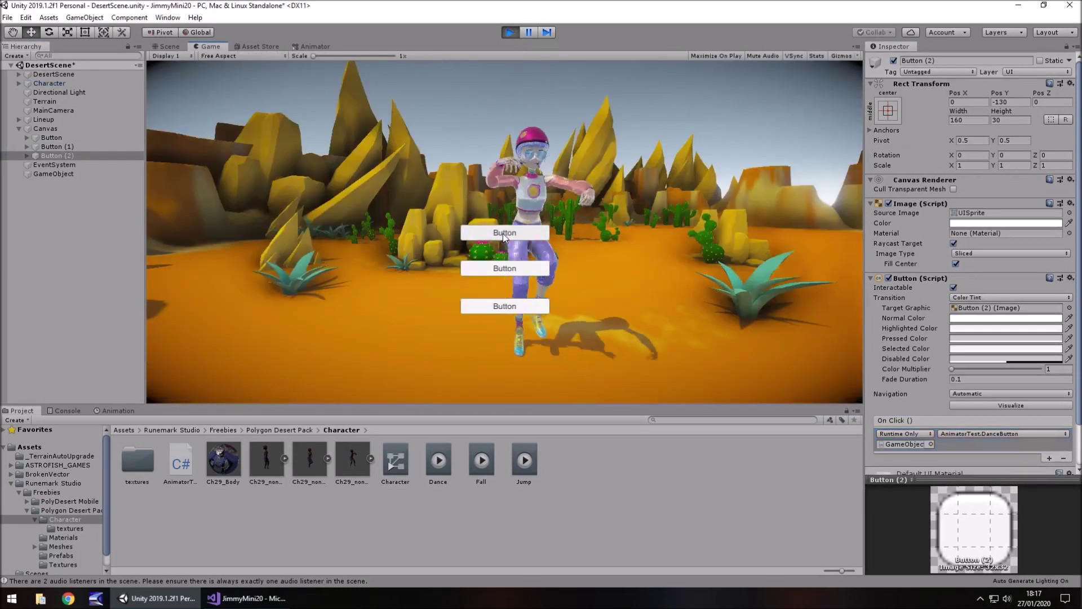
click(506, 265)
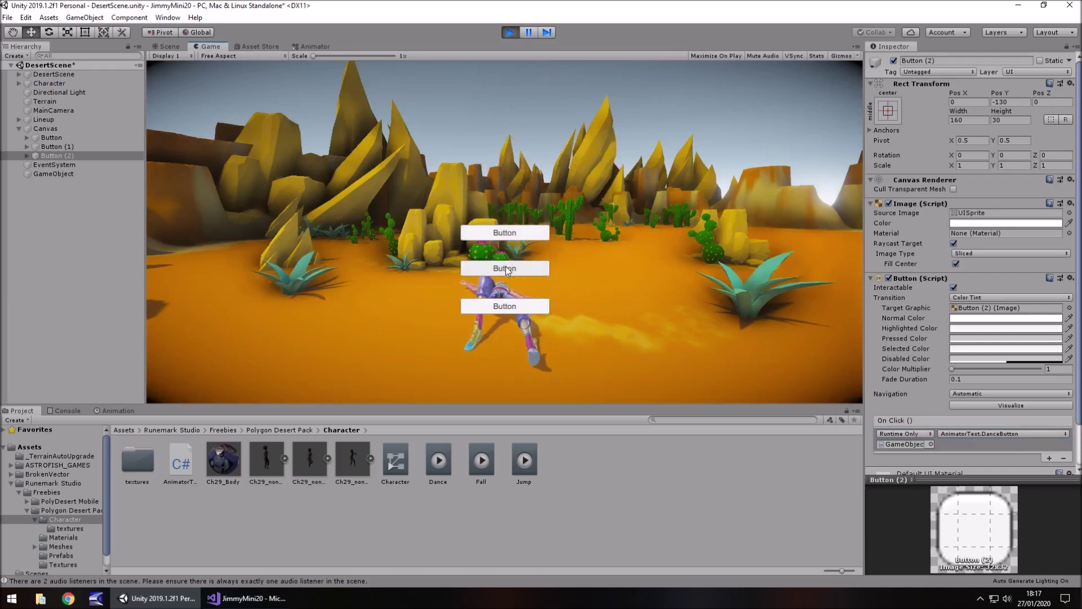
click(507, 303)
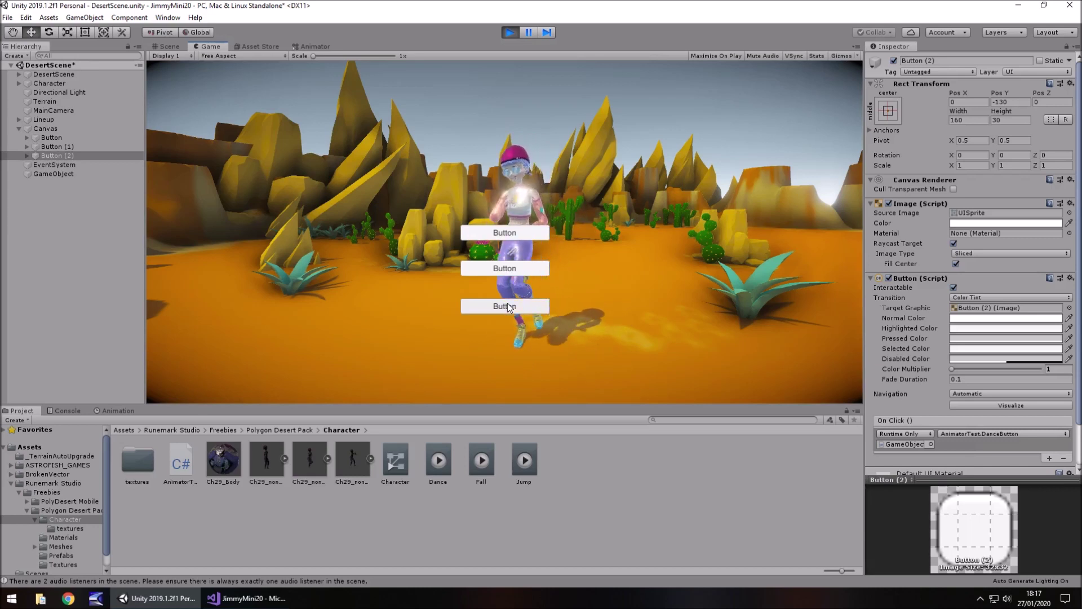
click(512, 233)
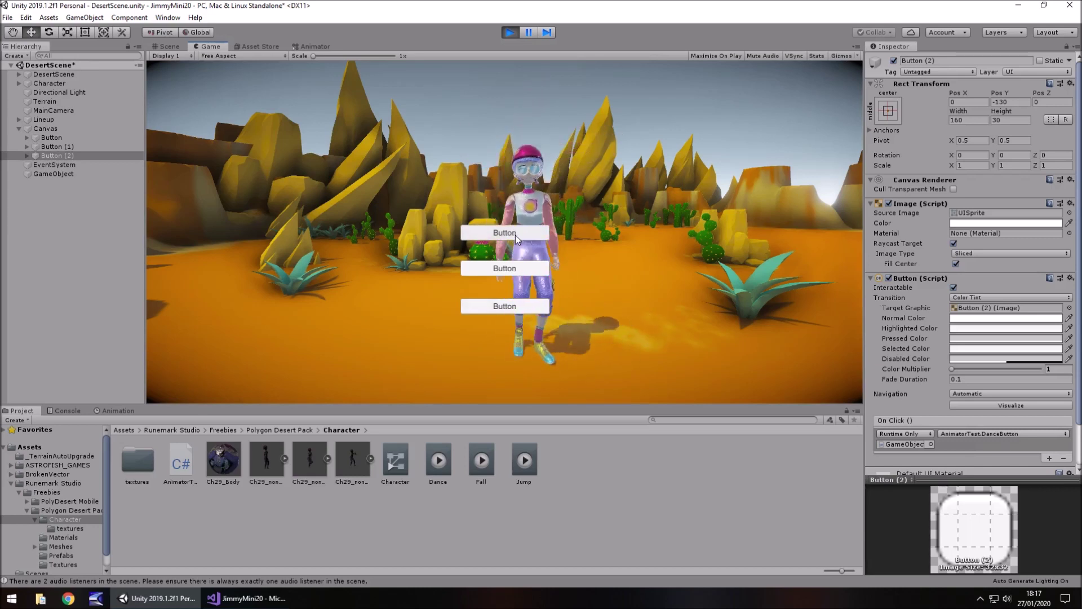
click(509, 270)
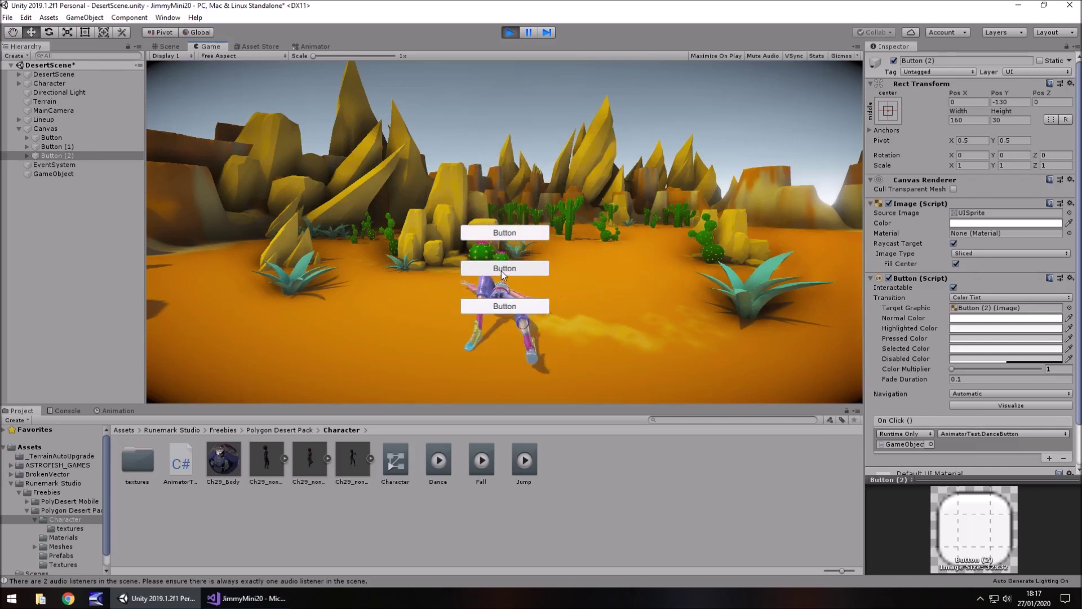
click(502, 271)
click(496, 307)
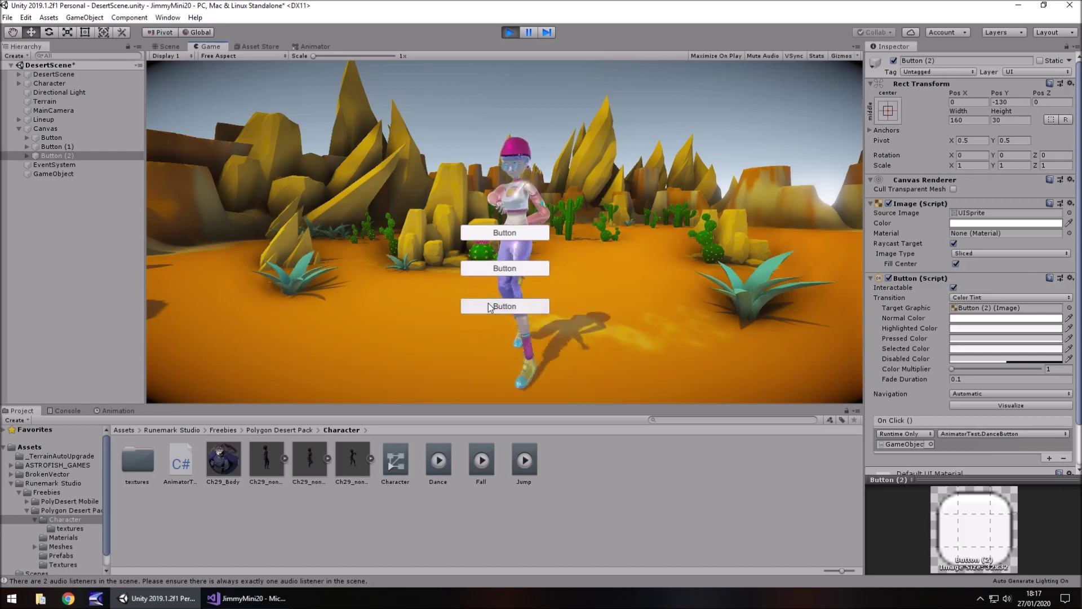
click(510, 235)
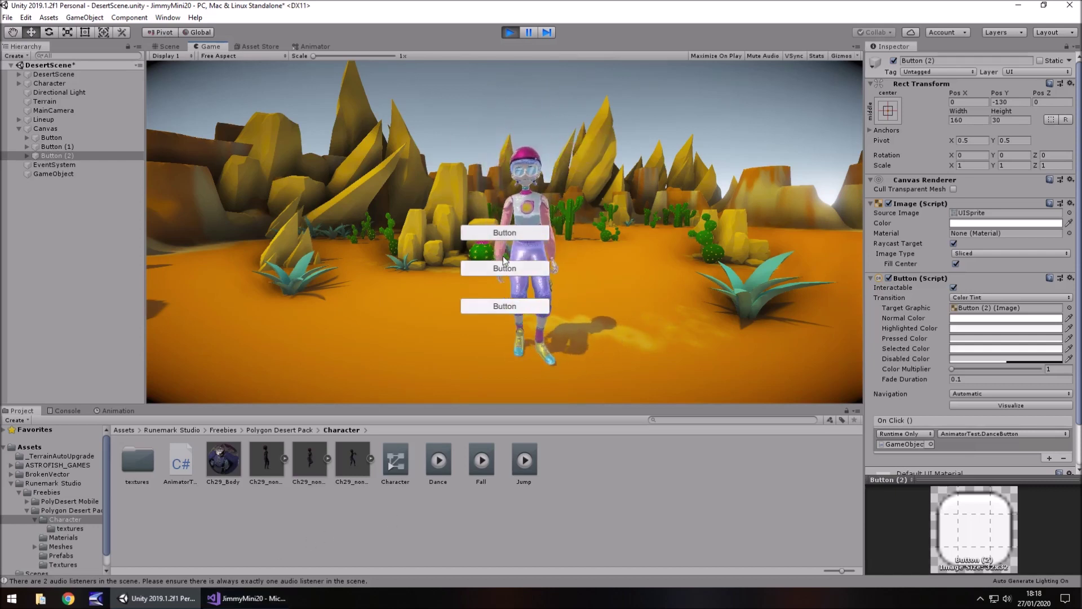
click(499, 309)
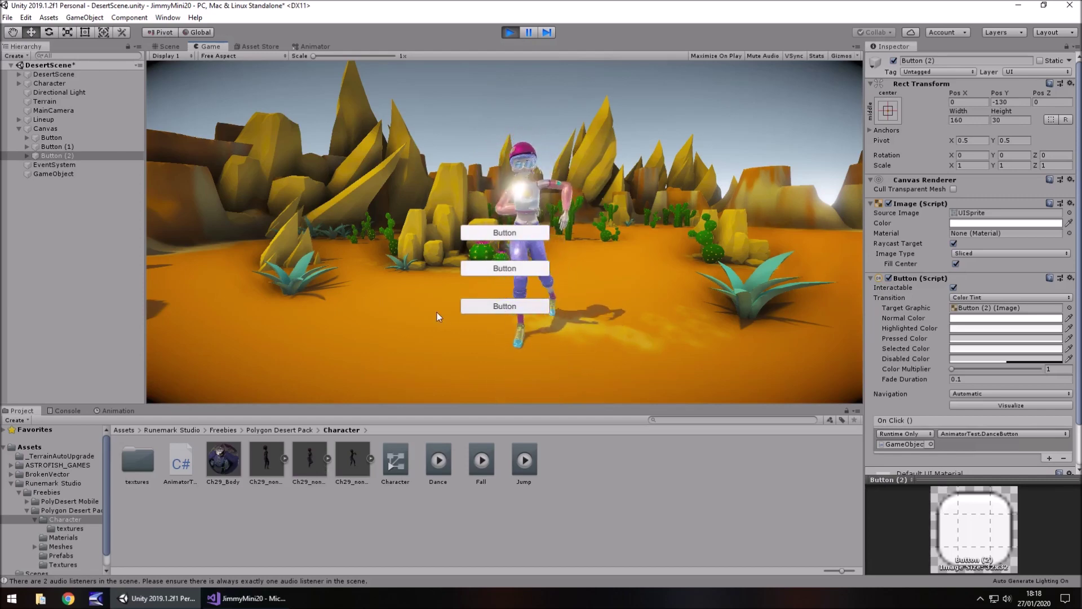
click(509, 33)
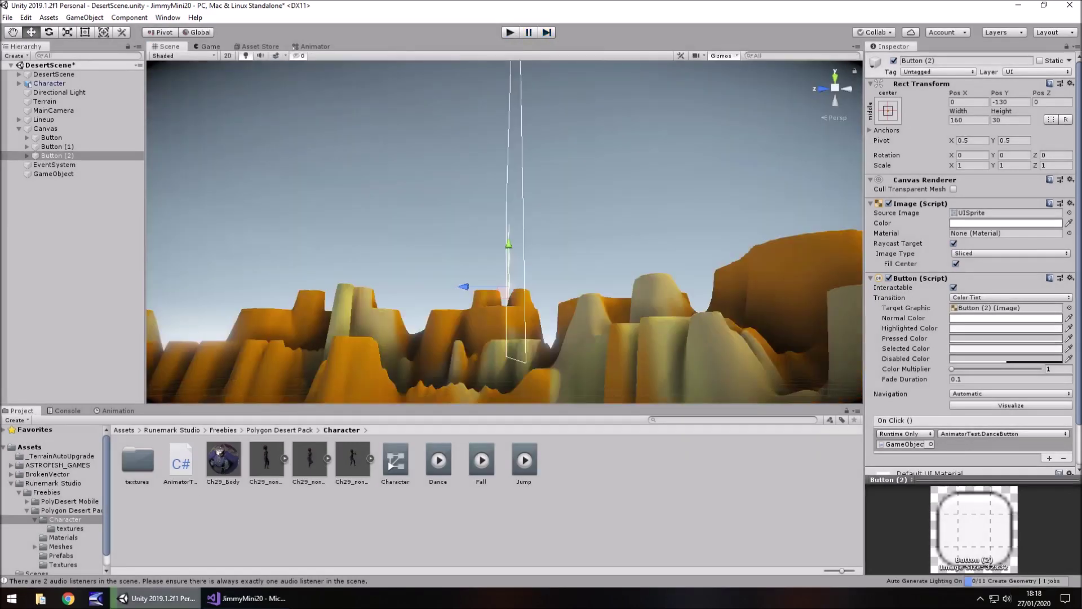
click(248, 598)
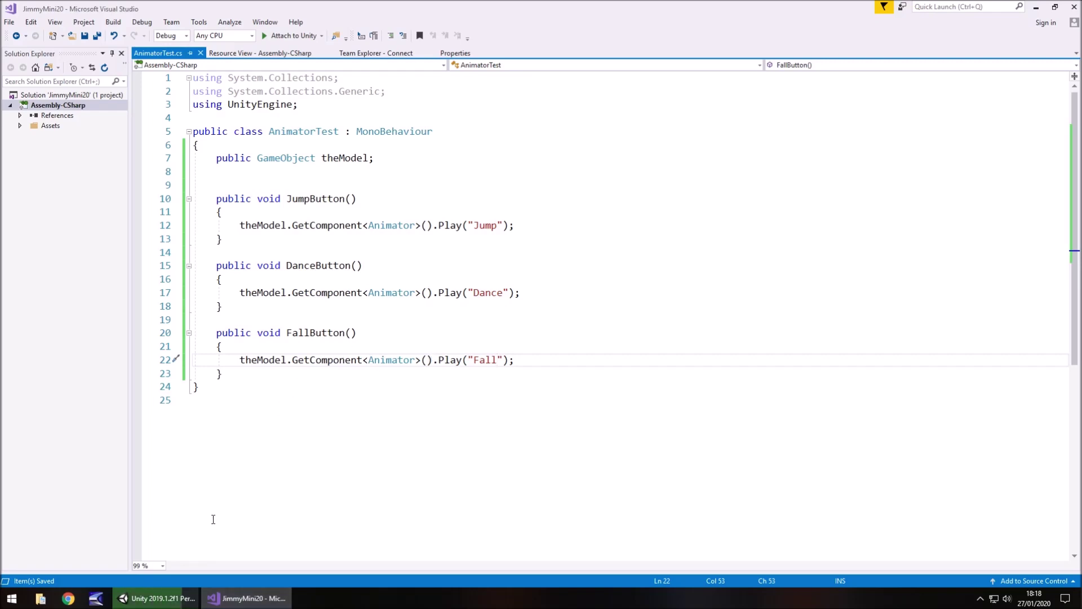
click(157, 598)
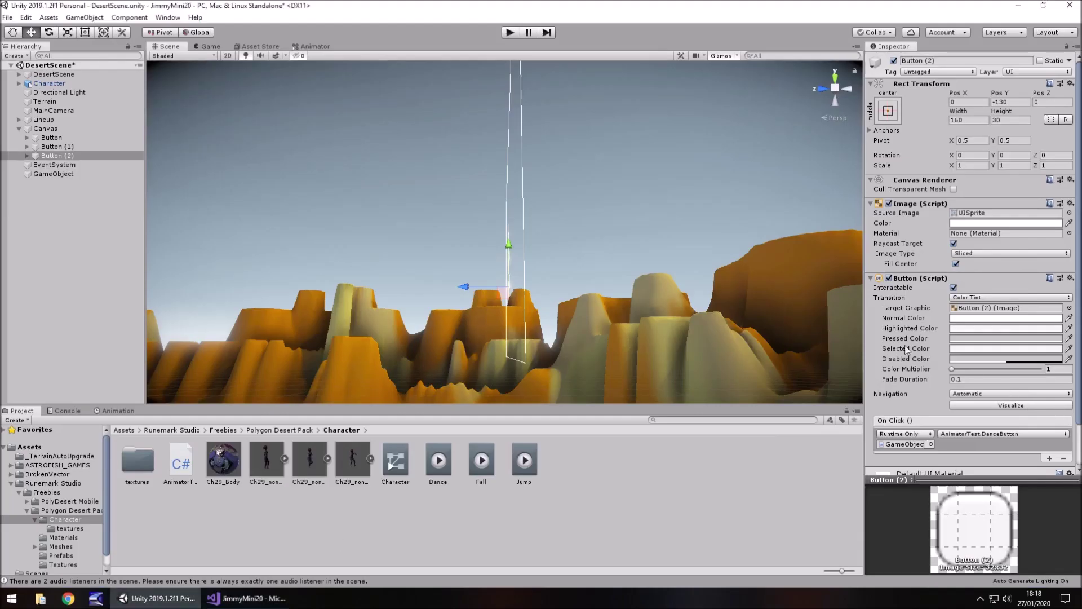
- Add an Animation component to Character via an 'anima' search and fly the view to it
click(50, 83)
click(952, 263)
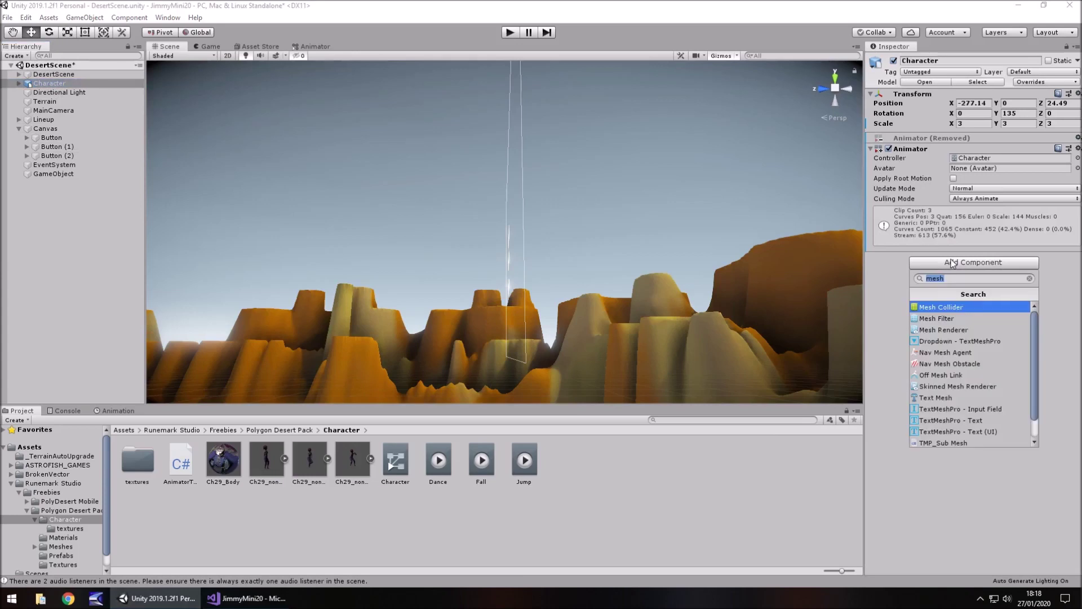
text(ani)
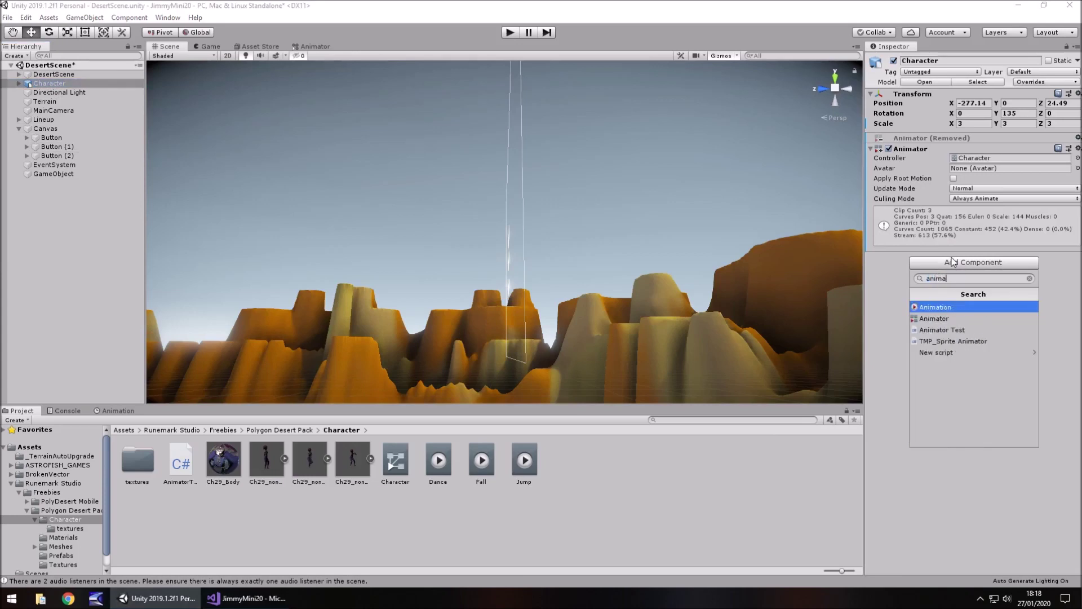
text(ma)
click(947, 307)
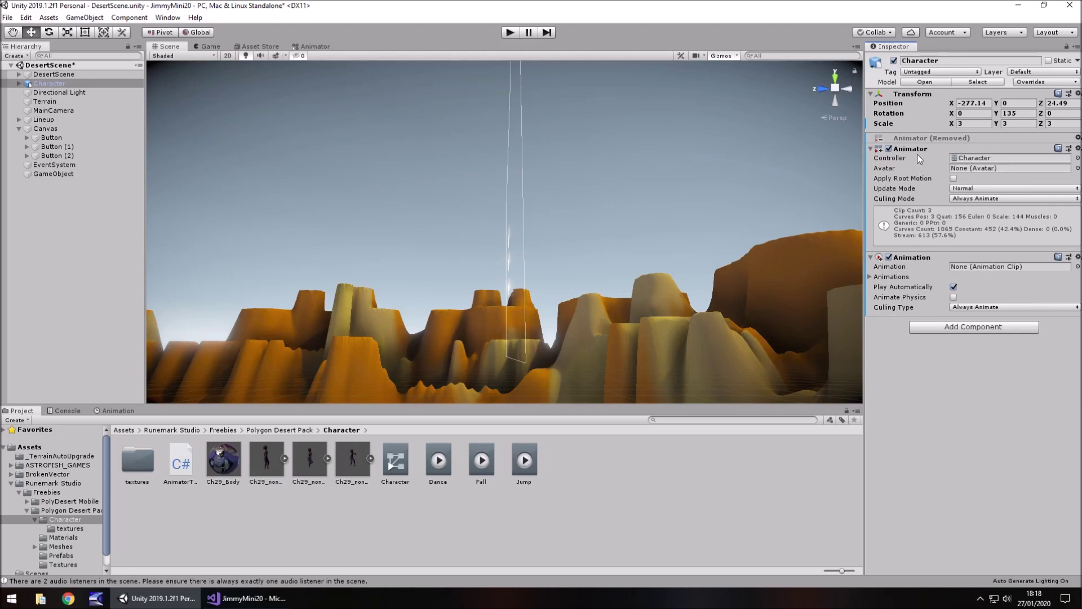
right_drag(703, 219, 690, 243)
click(677, 488)
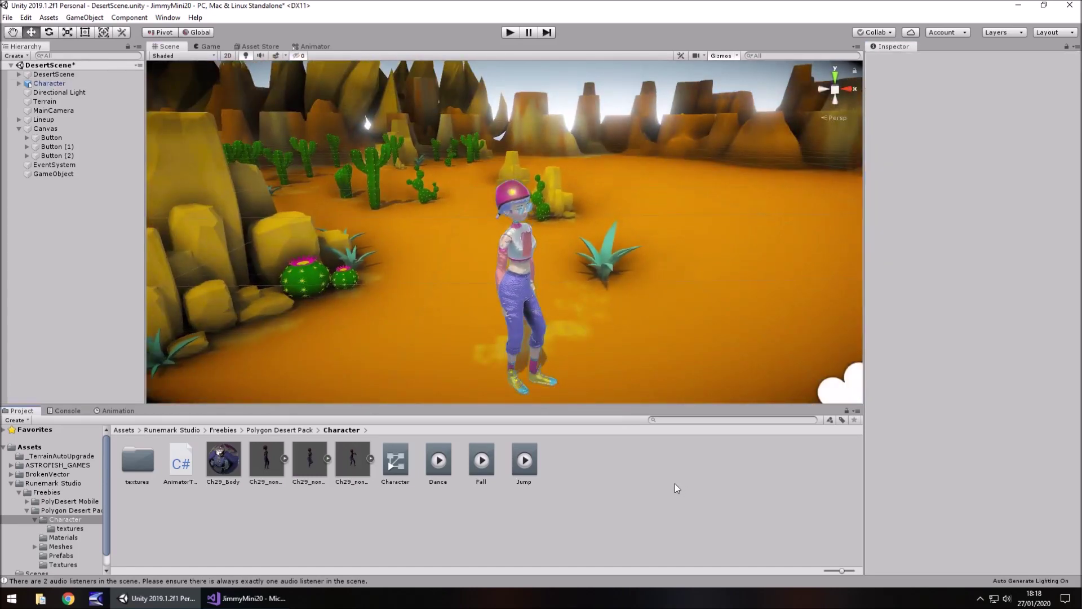